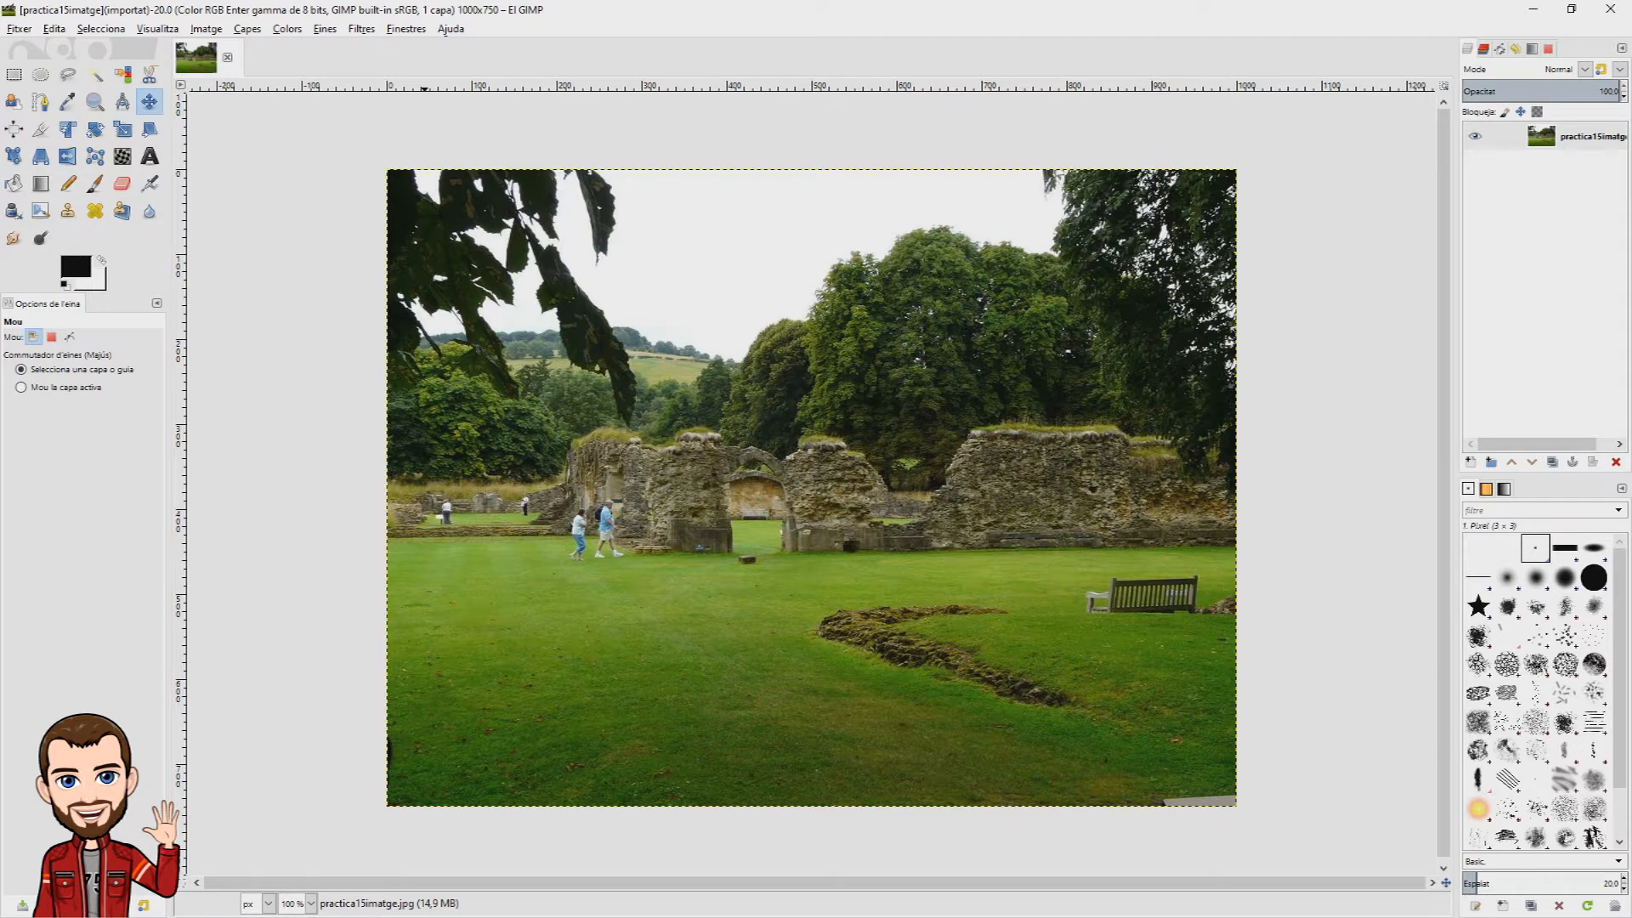
# Step: Apply the Difference Clouds filter to the whole photo and undo it
pyautogui.click(362, 29)
pyautogui.moveTo(387, 303)
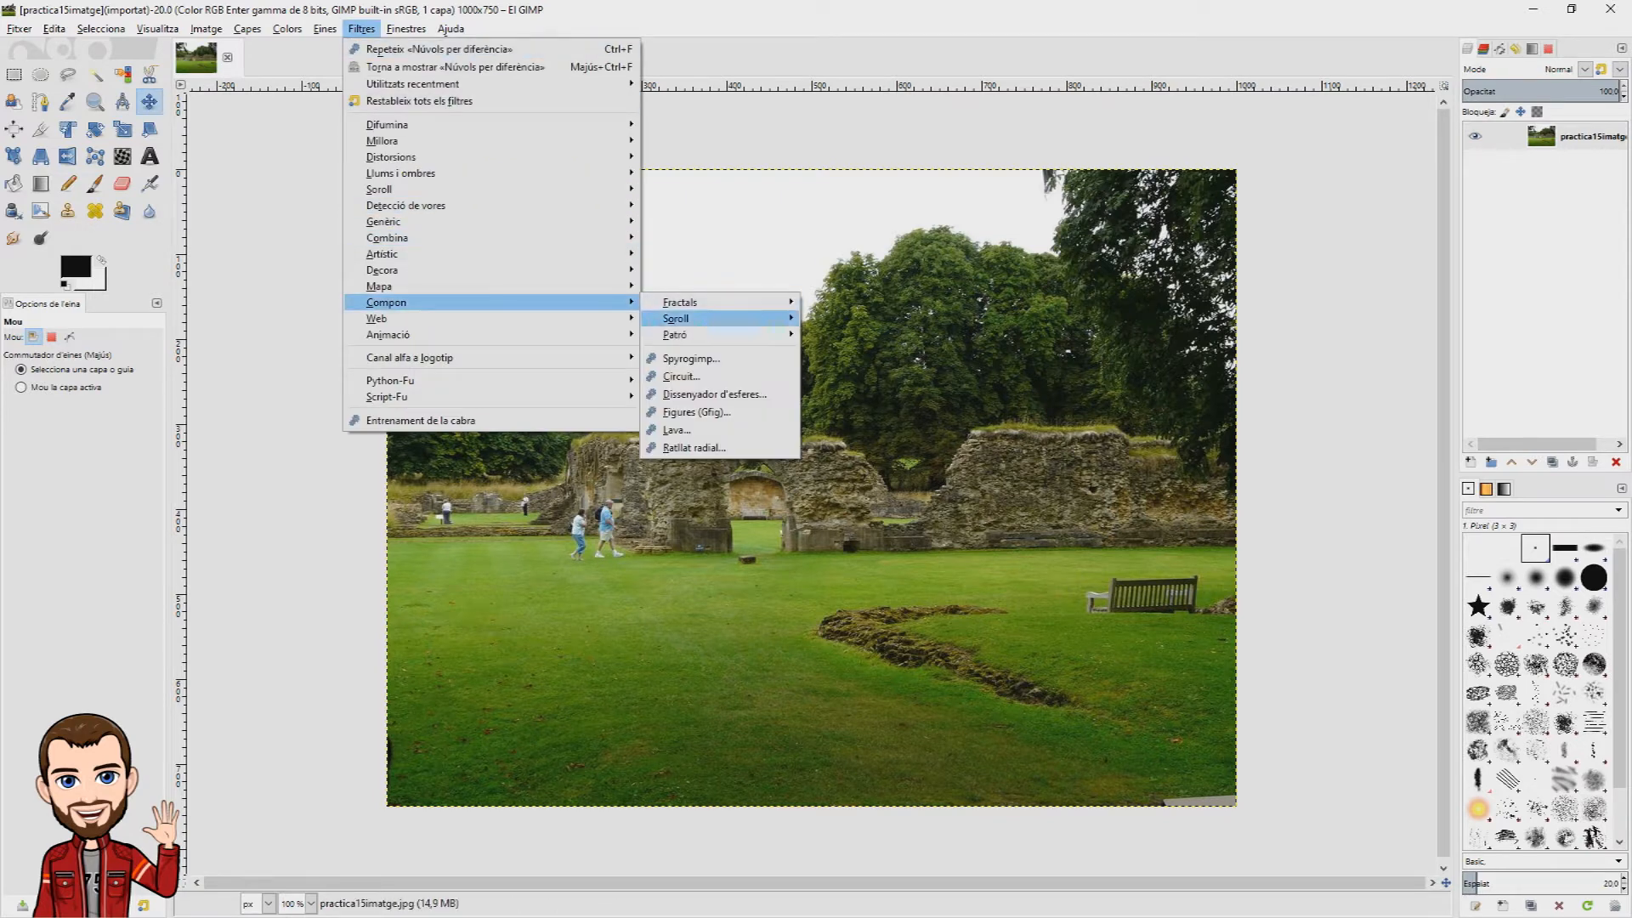
pyautogui.moveTo(676, 318)
pyautogui.click(848, 405)
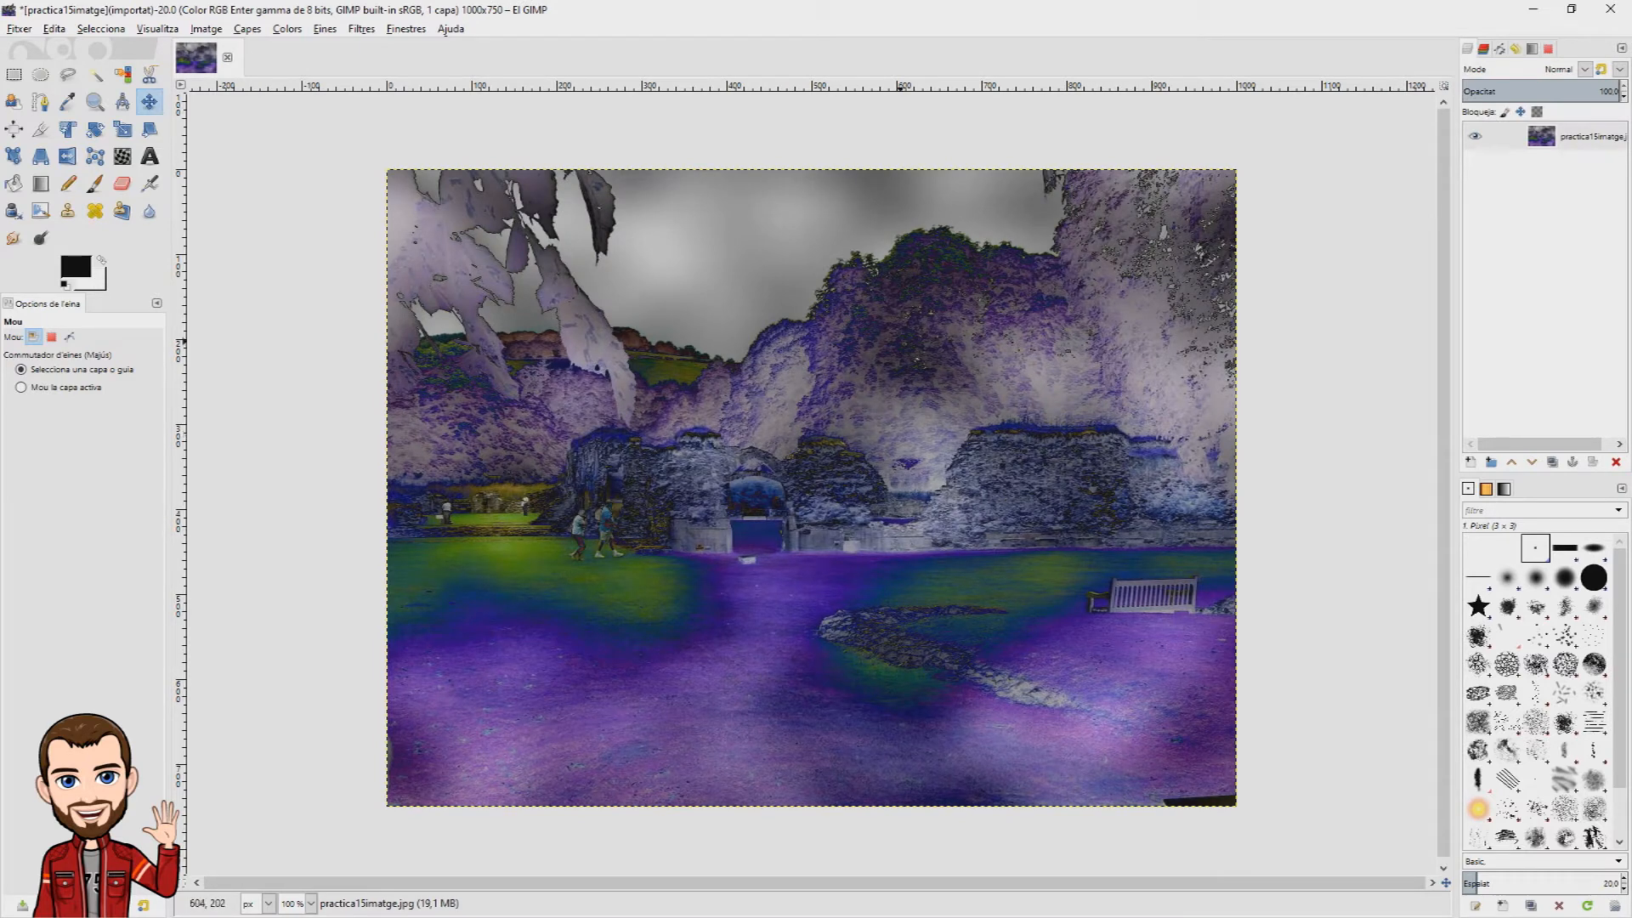
pyautogui.hotkey('ctrl', 'z')
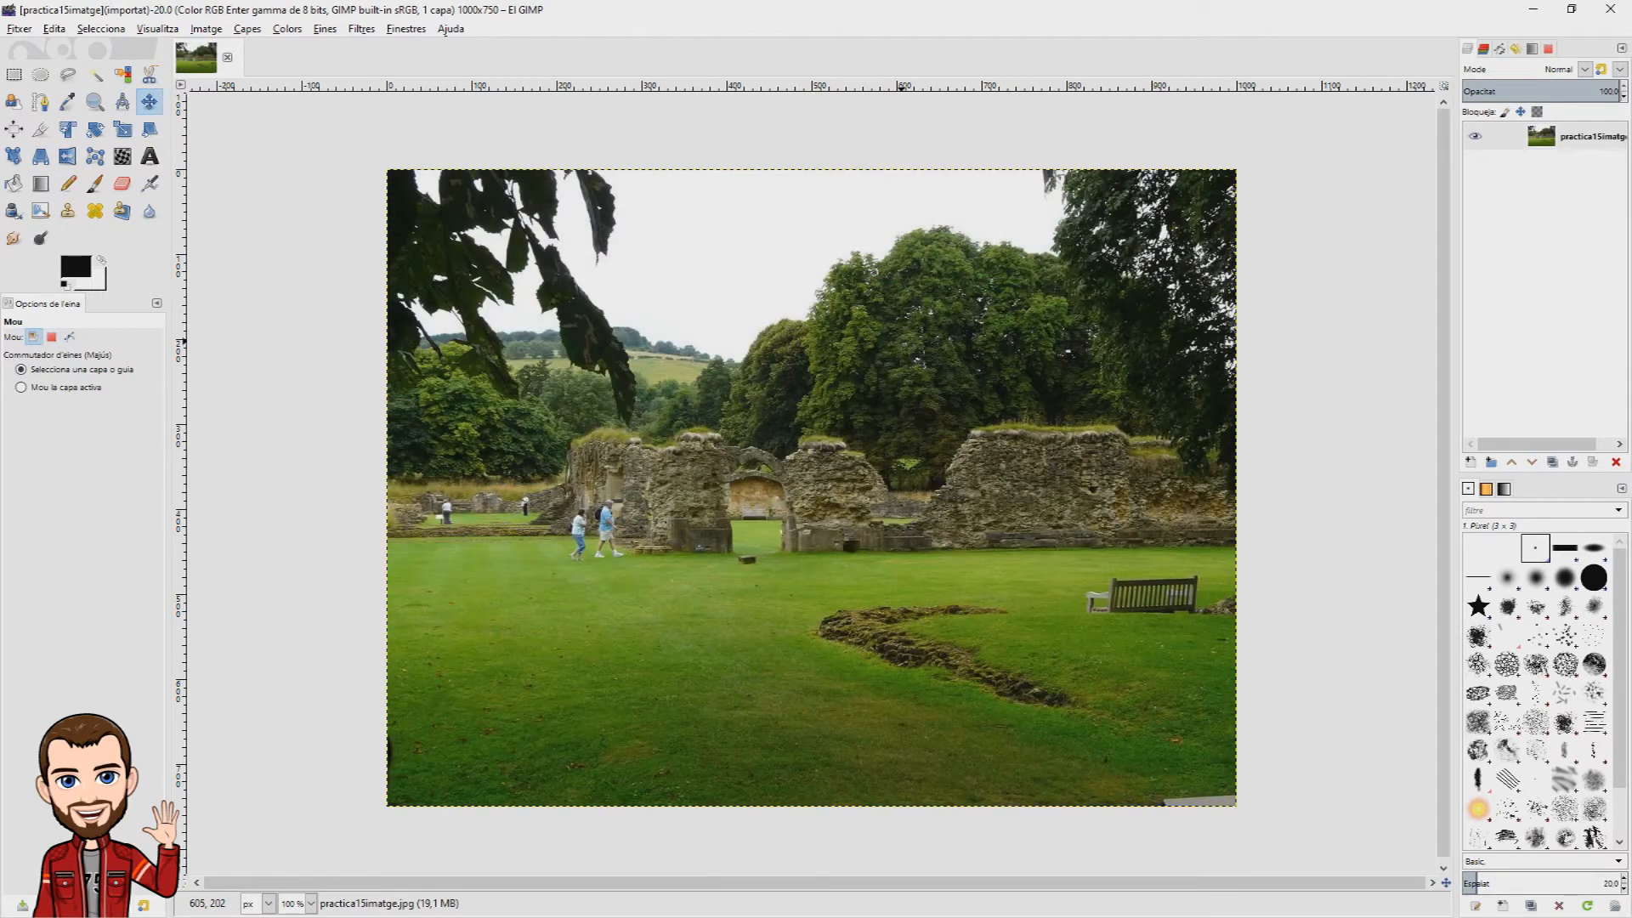
# Step: Try to select the white sky by colour directly on the photo
pyautogui.click(123, 74)
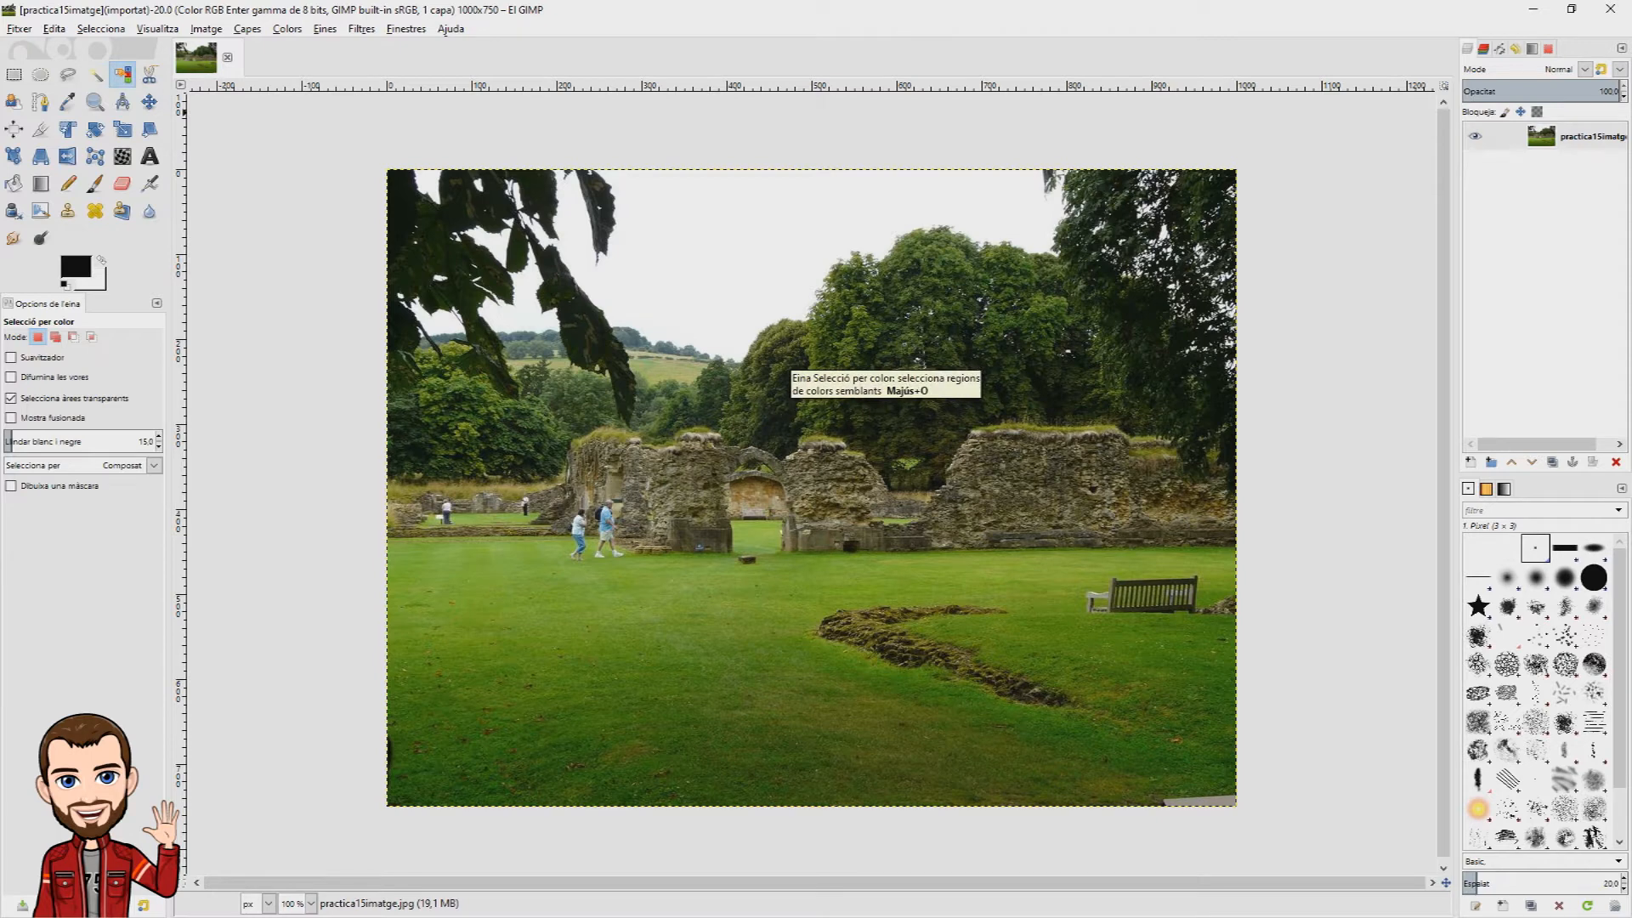
pyautogui.moveTo(722, 243); pyautogui.dragTo(825, 255)
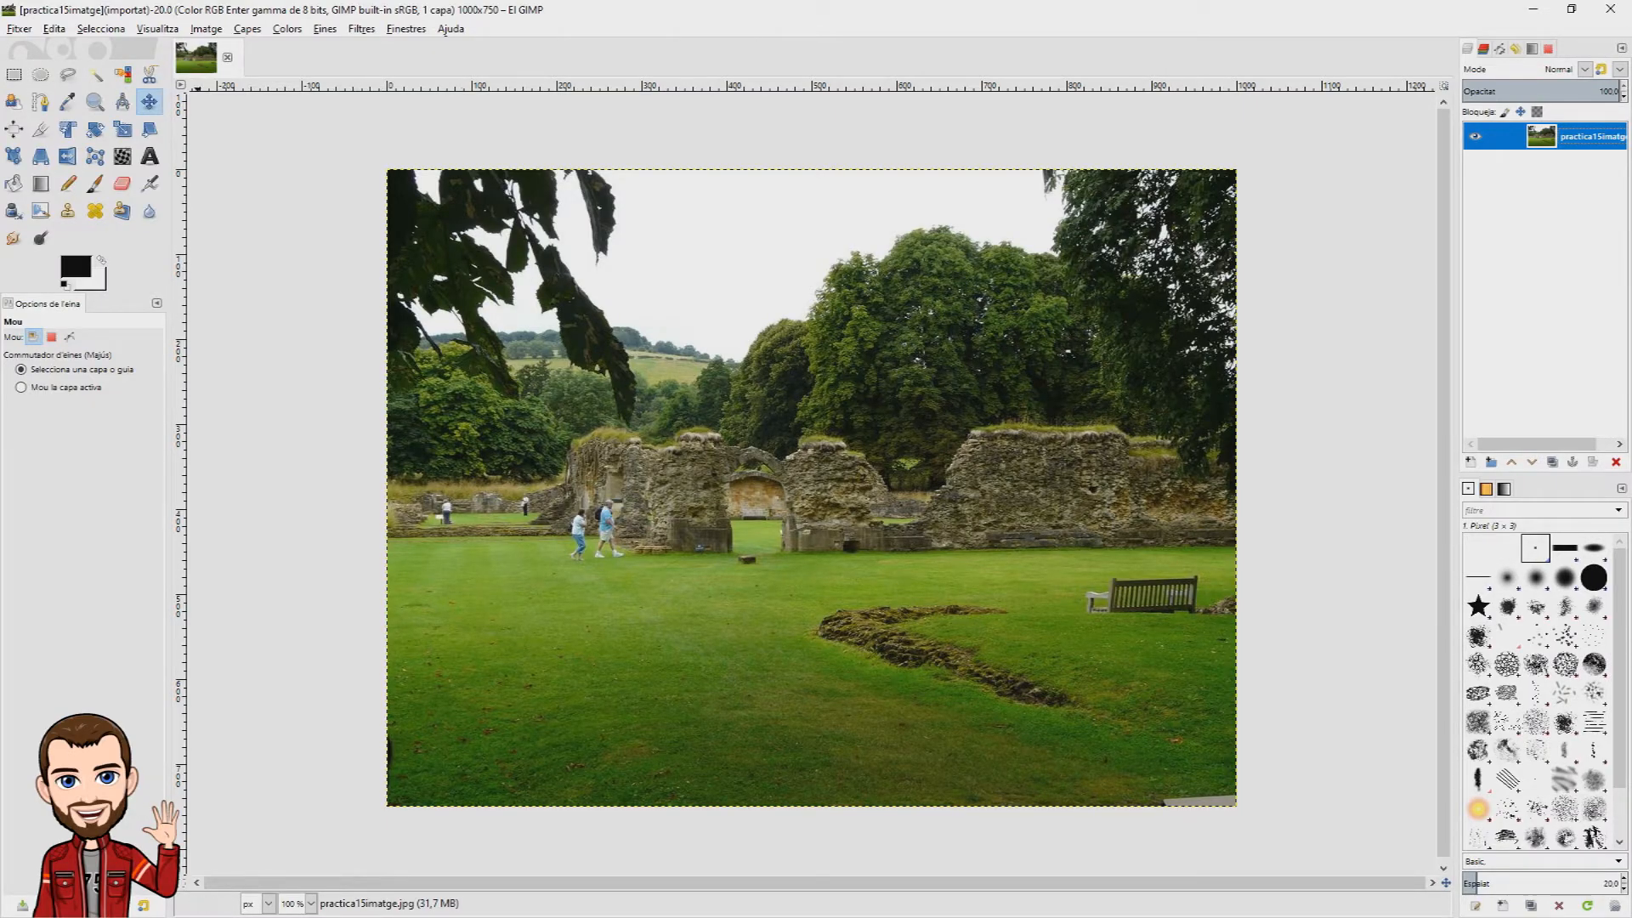
# Step: Turn on the Quick Mask and select the white sky by colour
pyautogui.click(101, 29)
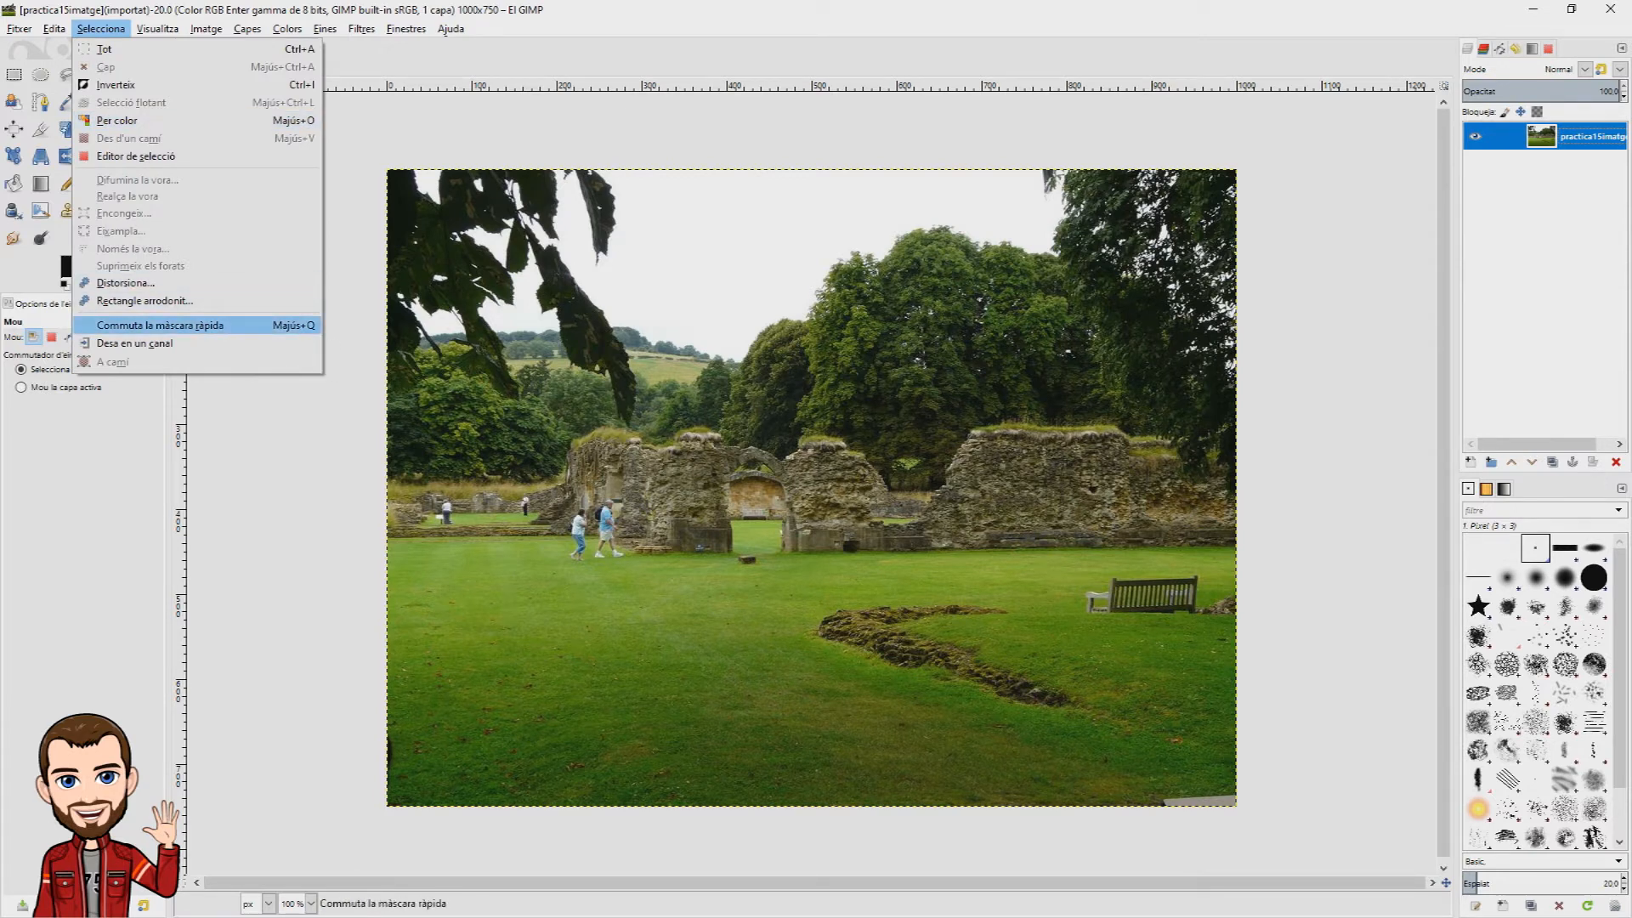
pyautogui.click(204, 324)
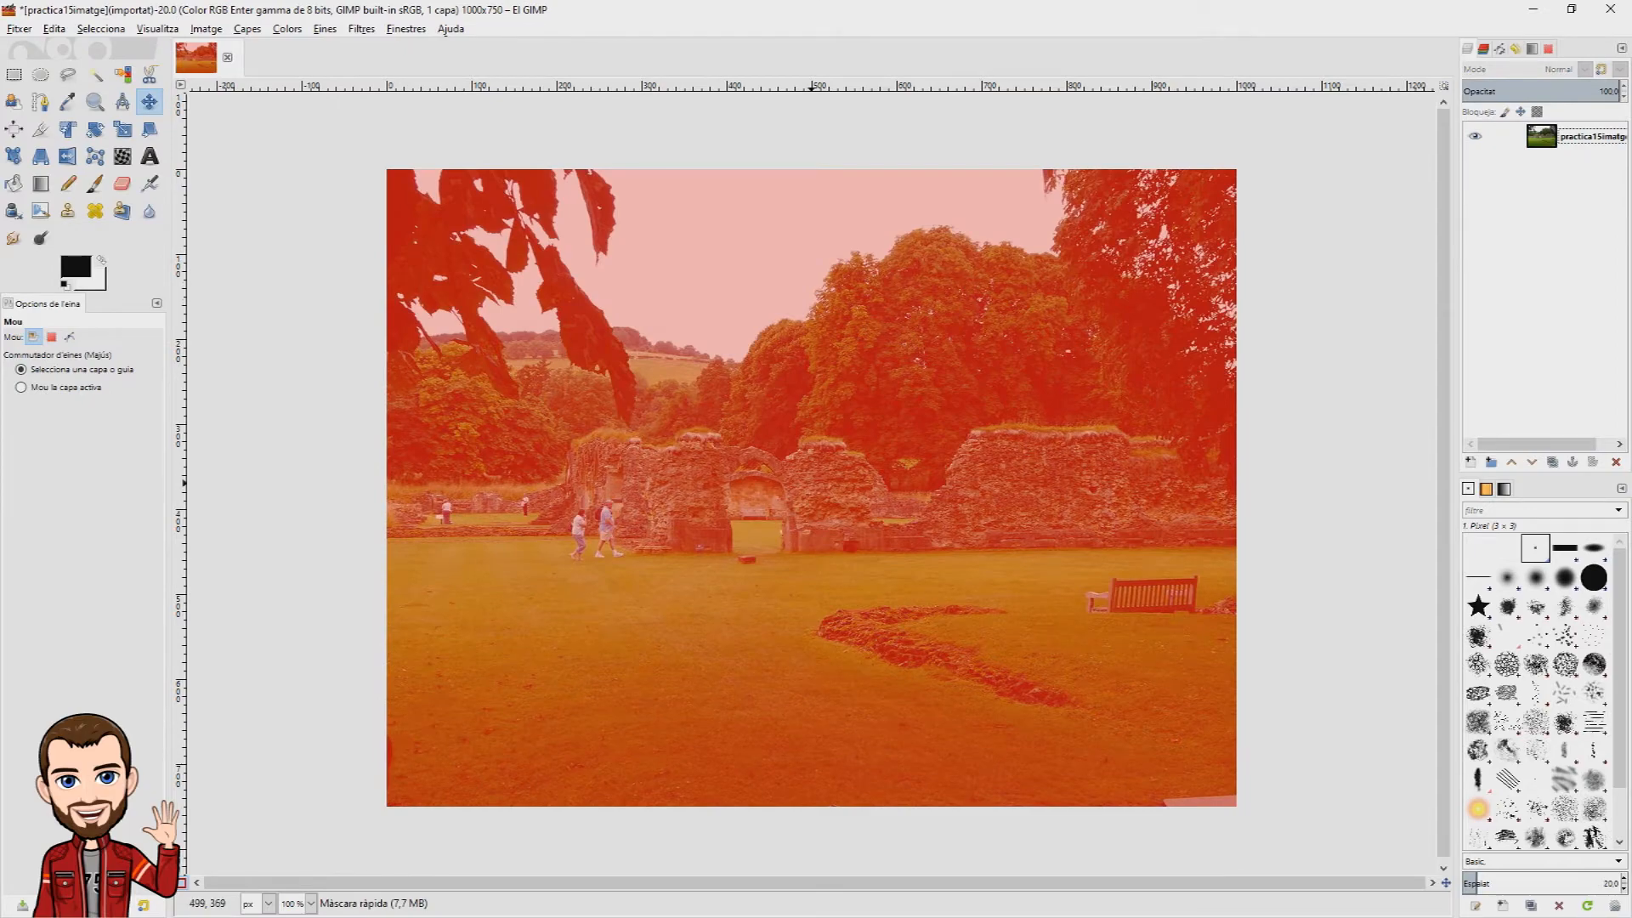
pyautogui.hotkey('shift', 'o')
pyautogui.click(825, 254)
pyautogui.hotkey('shift', 'q')
pyautogui.hotkey('shift', 'q')
pyautogui.moveTo(735, 294); pyautogui.dragTo(707, 268)
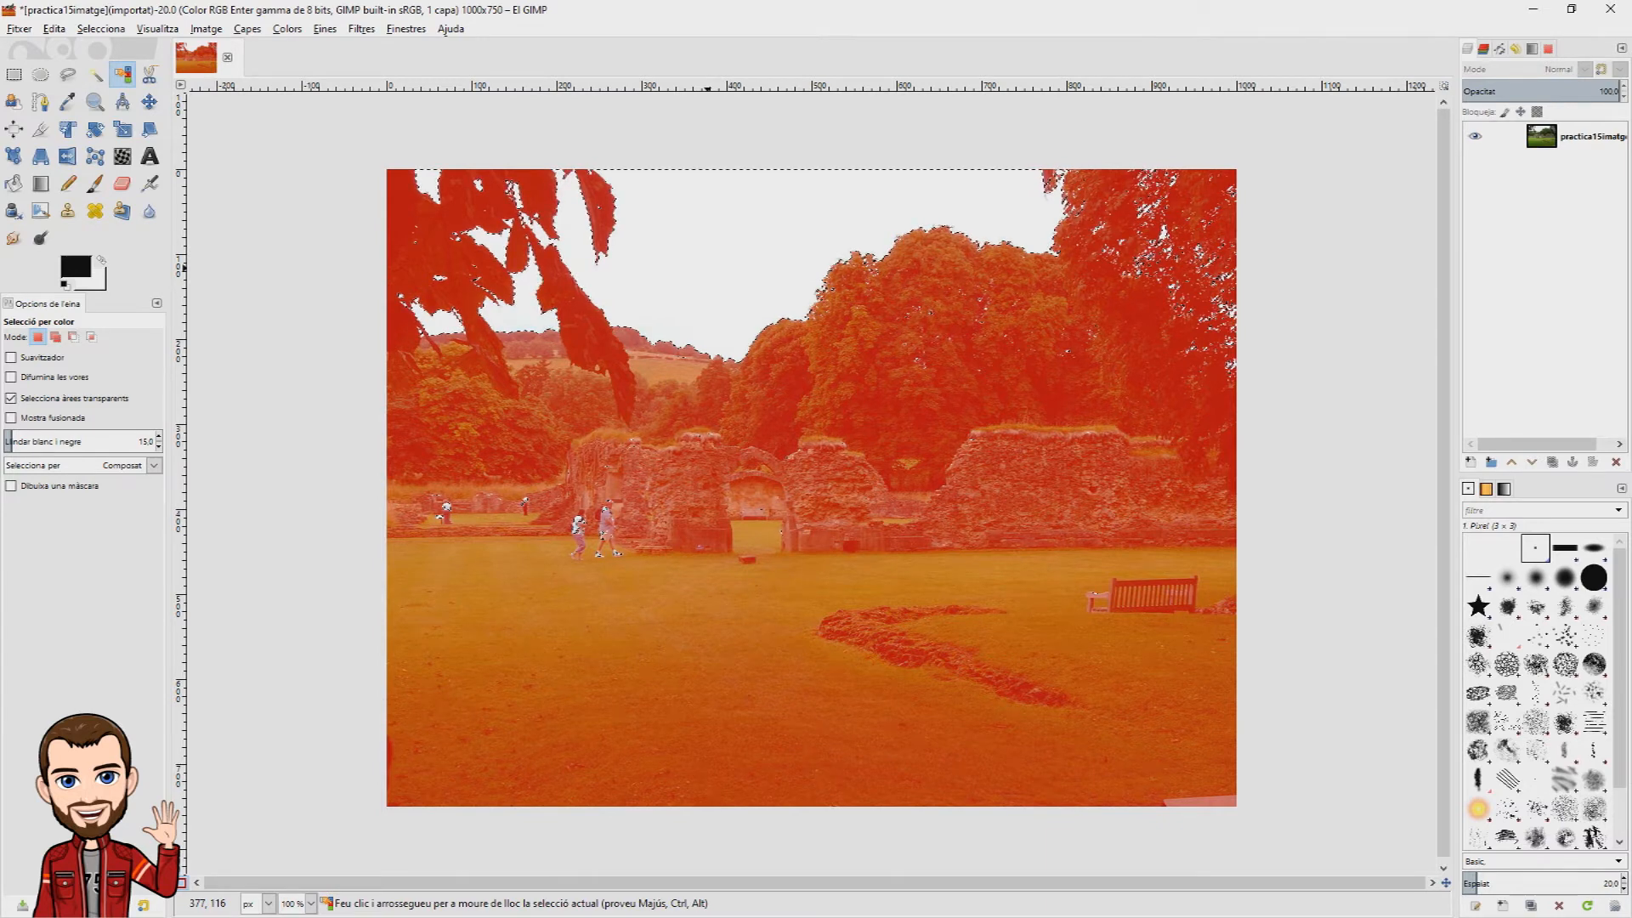
# Step: Undo the selection change near the walking people and paint over them in the mask with the Pencil at size 48
pyautogui.moveTo(571, 526); pyautogui.dragTo(572, 522)
pyautogui.hotkey('ctrl', 'z')
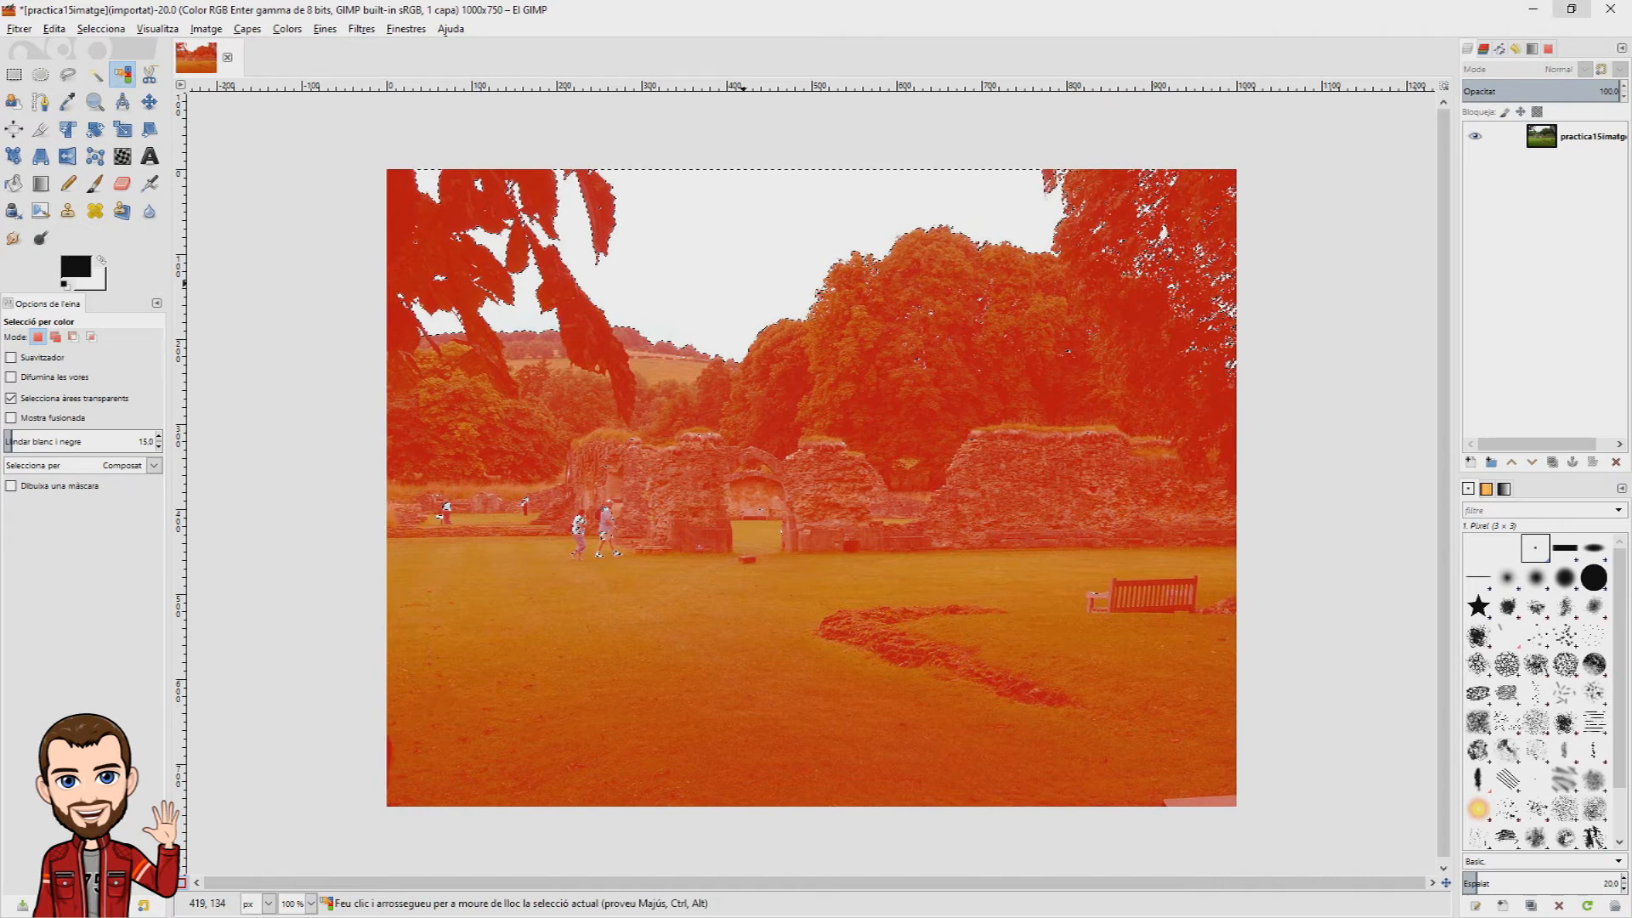
pyautogui.click(75, 190)
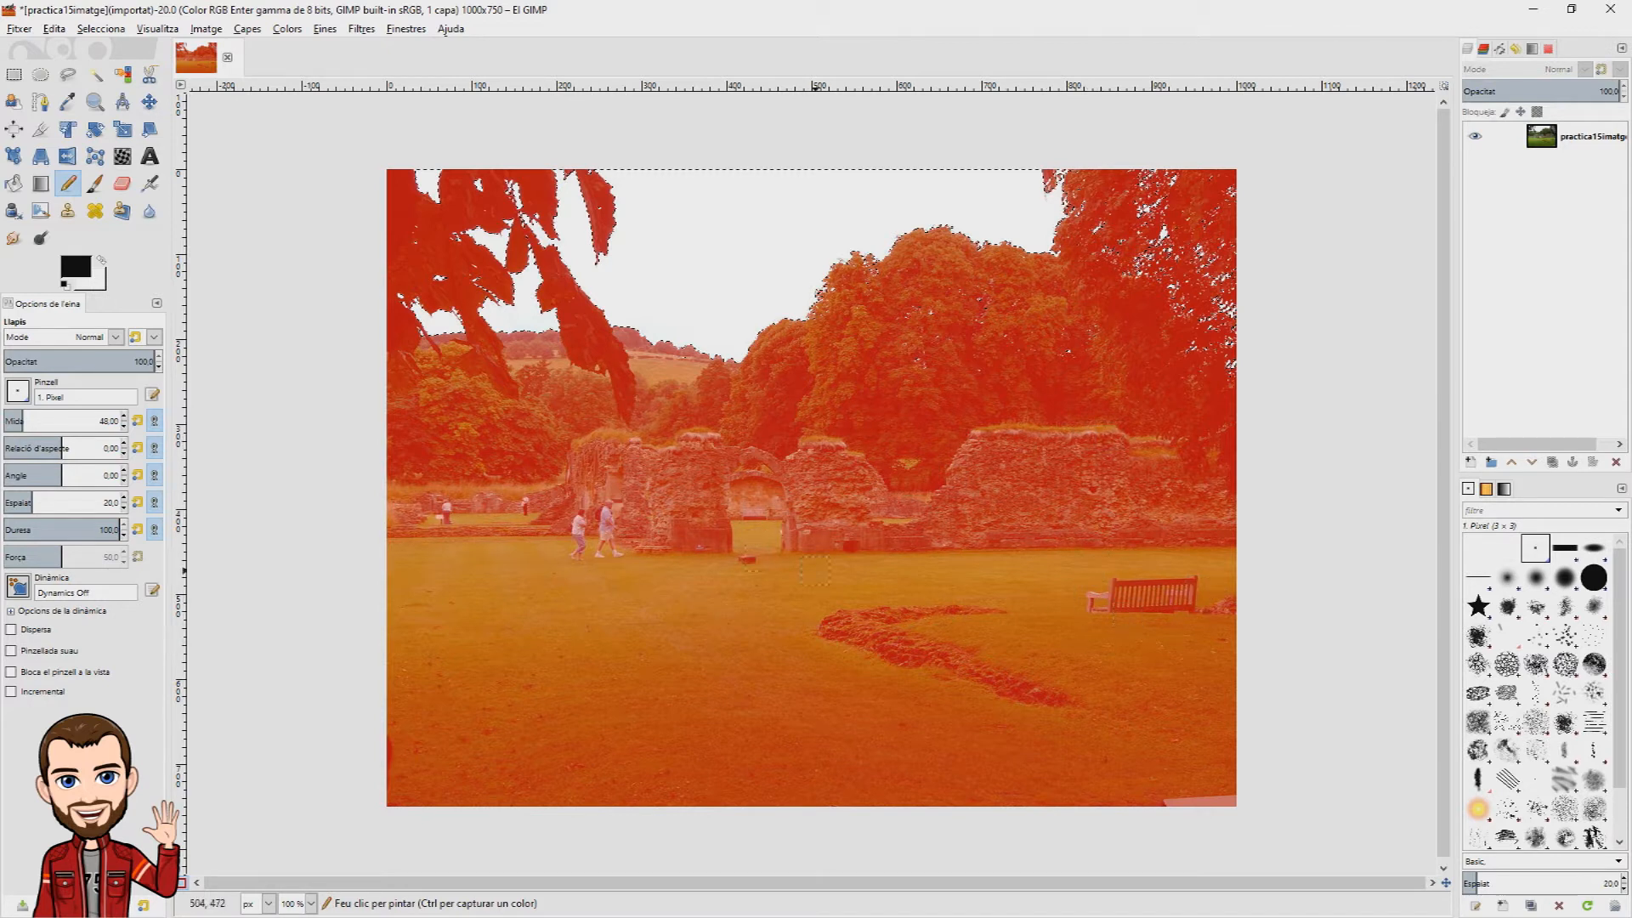
pyautogui.click(568, 561)
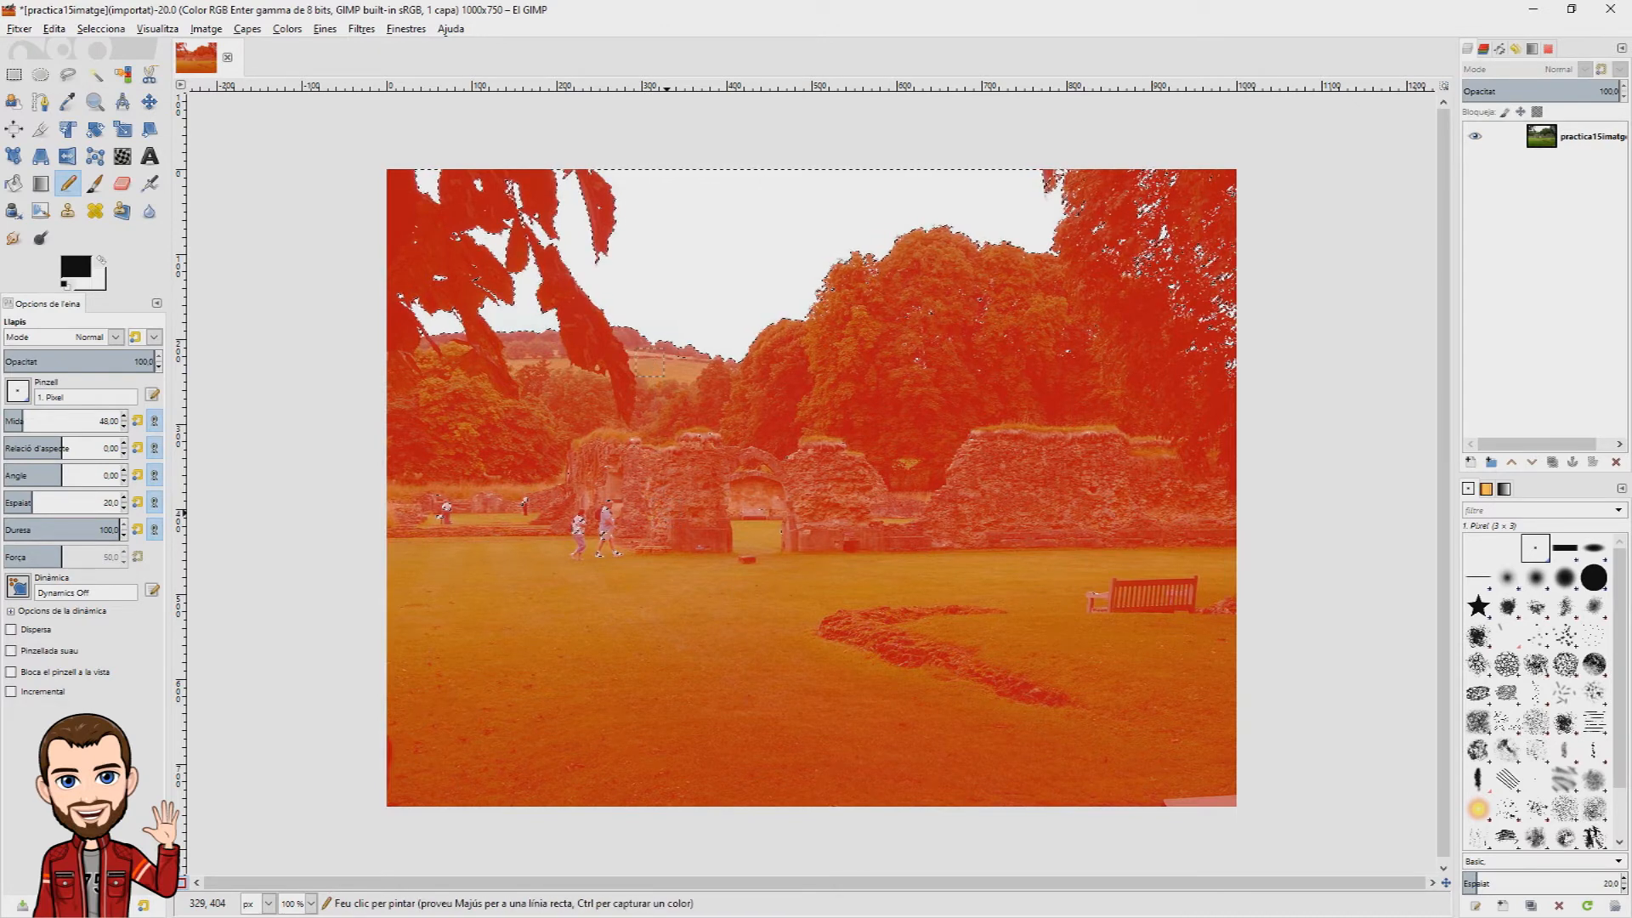
# Step: Select the white sky by colour again and leave Quick Mask mode
pyautogui.hotkey('shift', 'o')
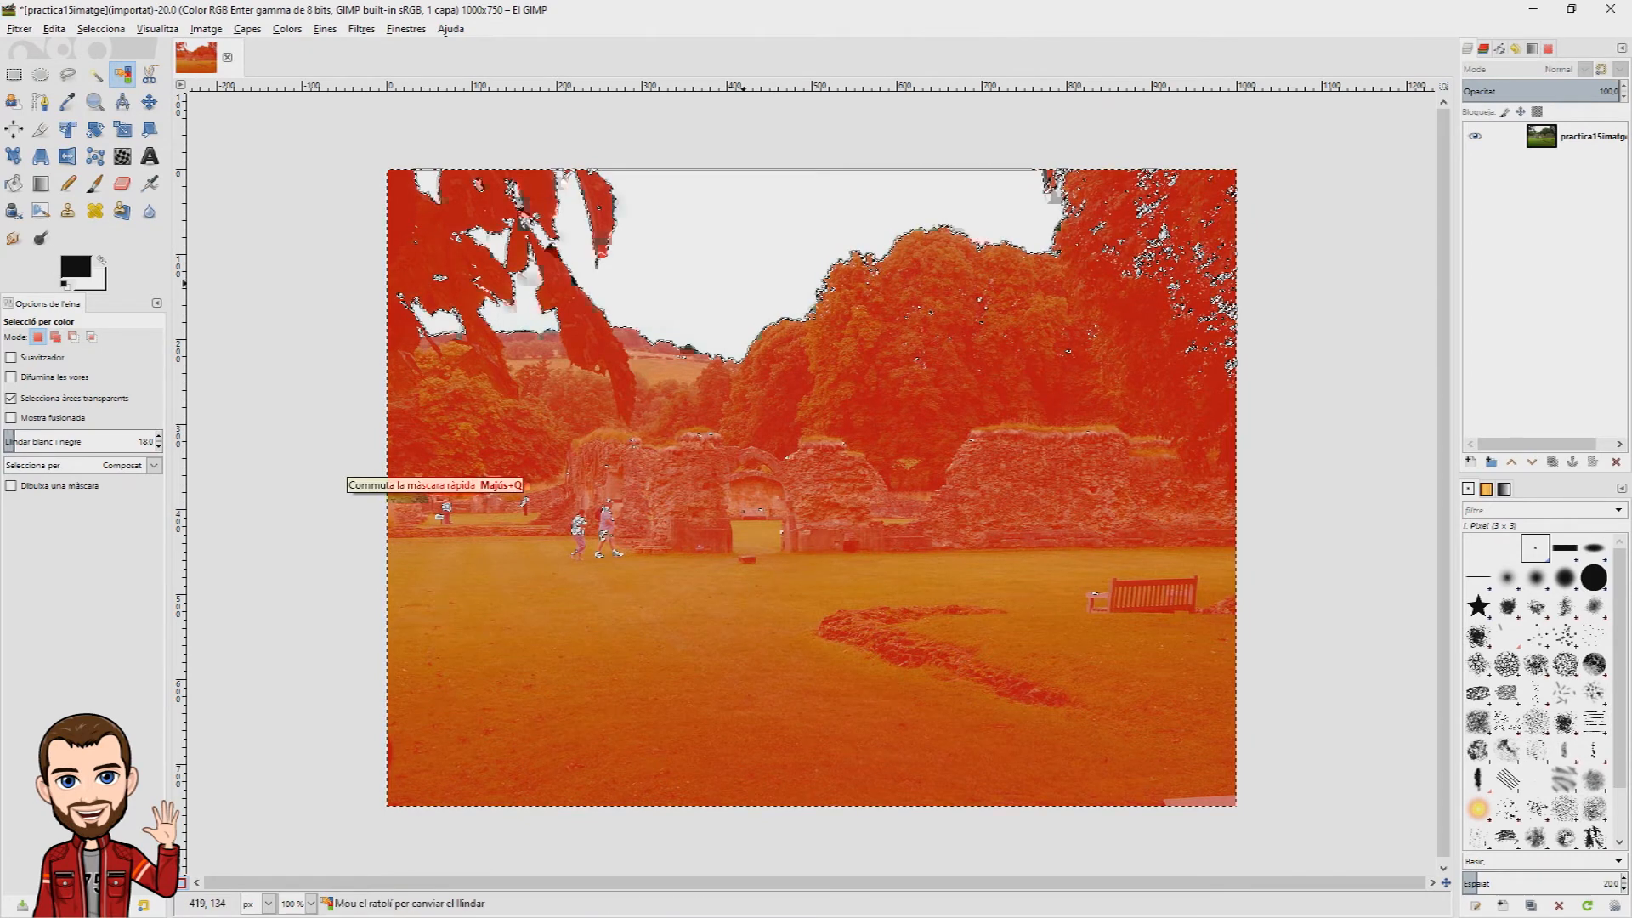
pyautogui.click(181, 881)
pyautogui.click(181, 882)
pyautogui.click(181, 882)
# Step: Render Difference Clouds inside the selected sky
pyautogui.click(361, 28)
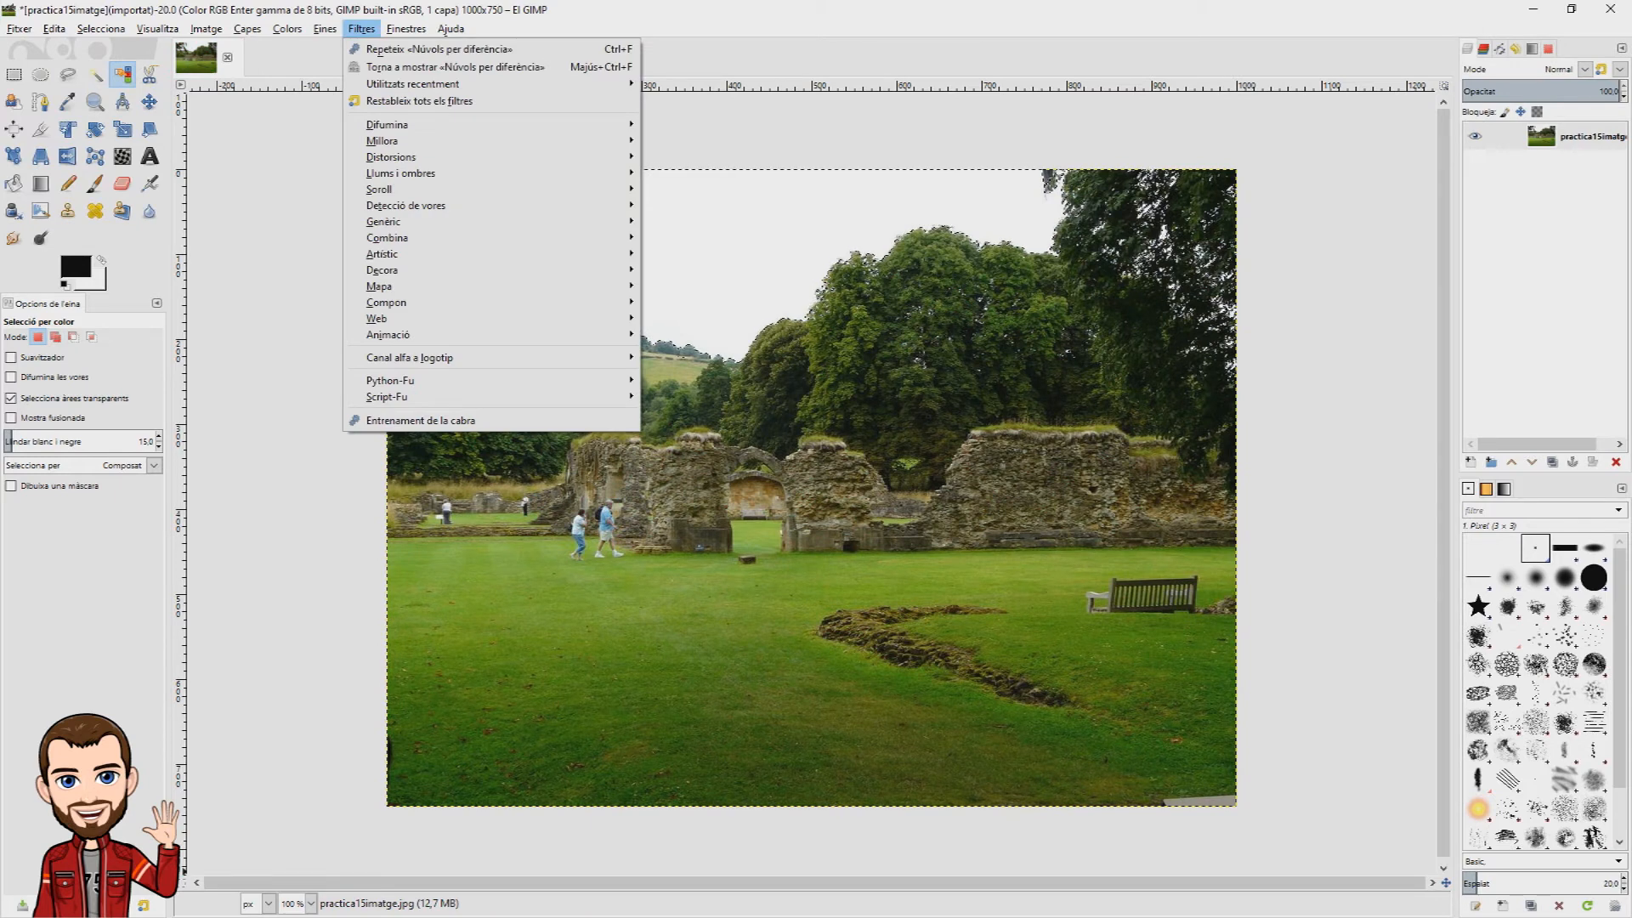
pyautogui.moveTo(386, 303)
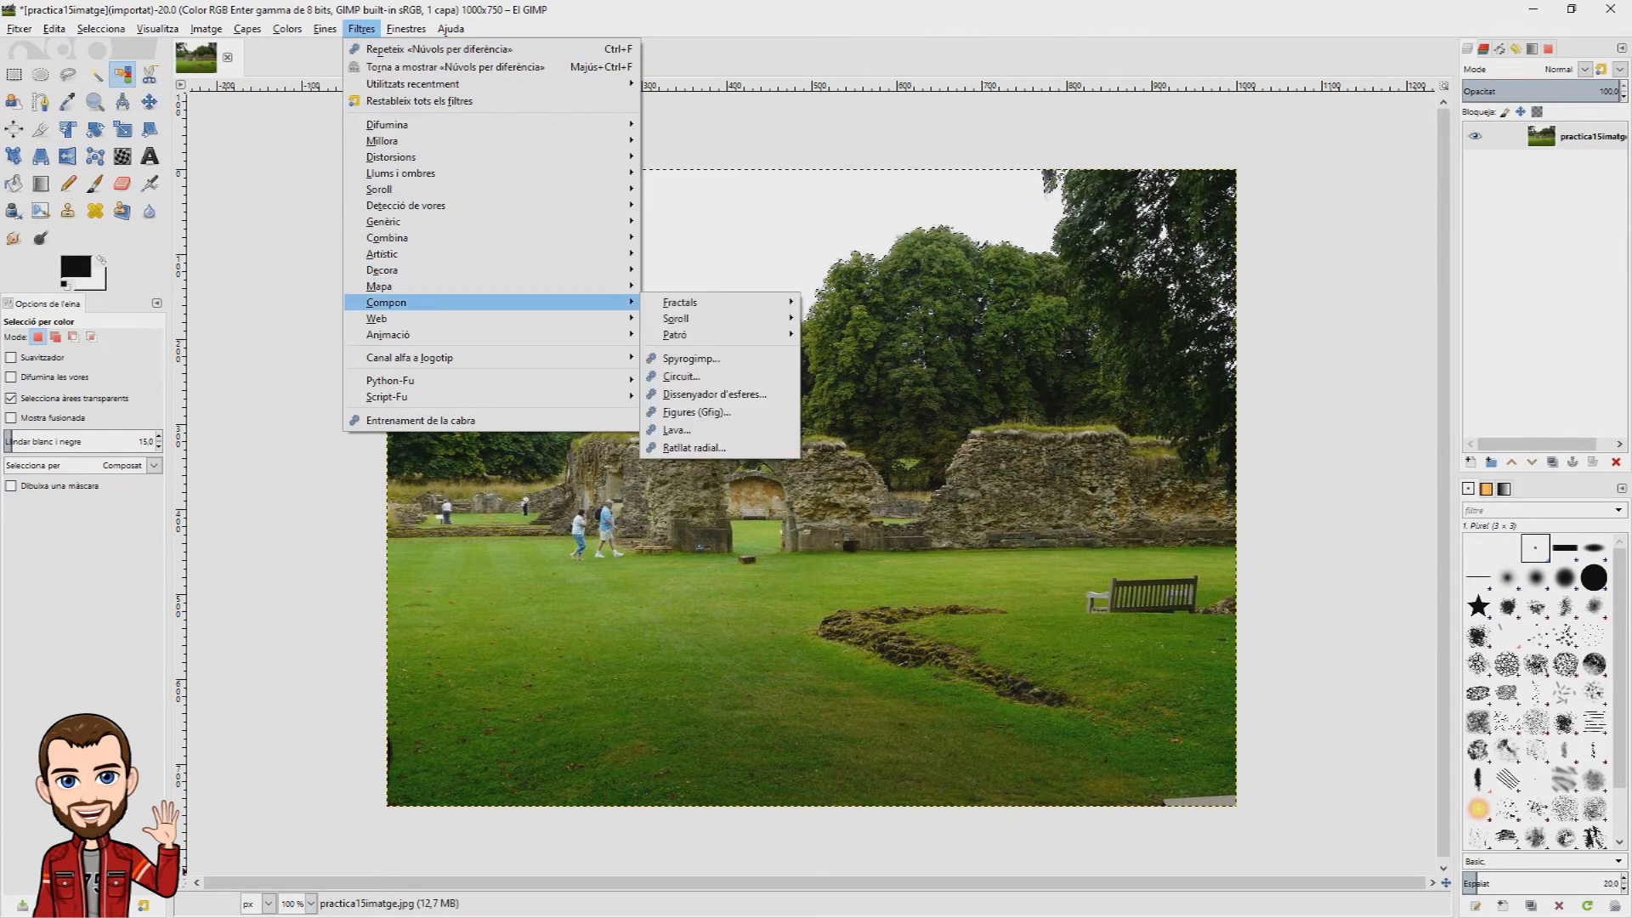
pyautogui.moveTo(675, 318)
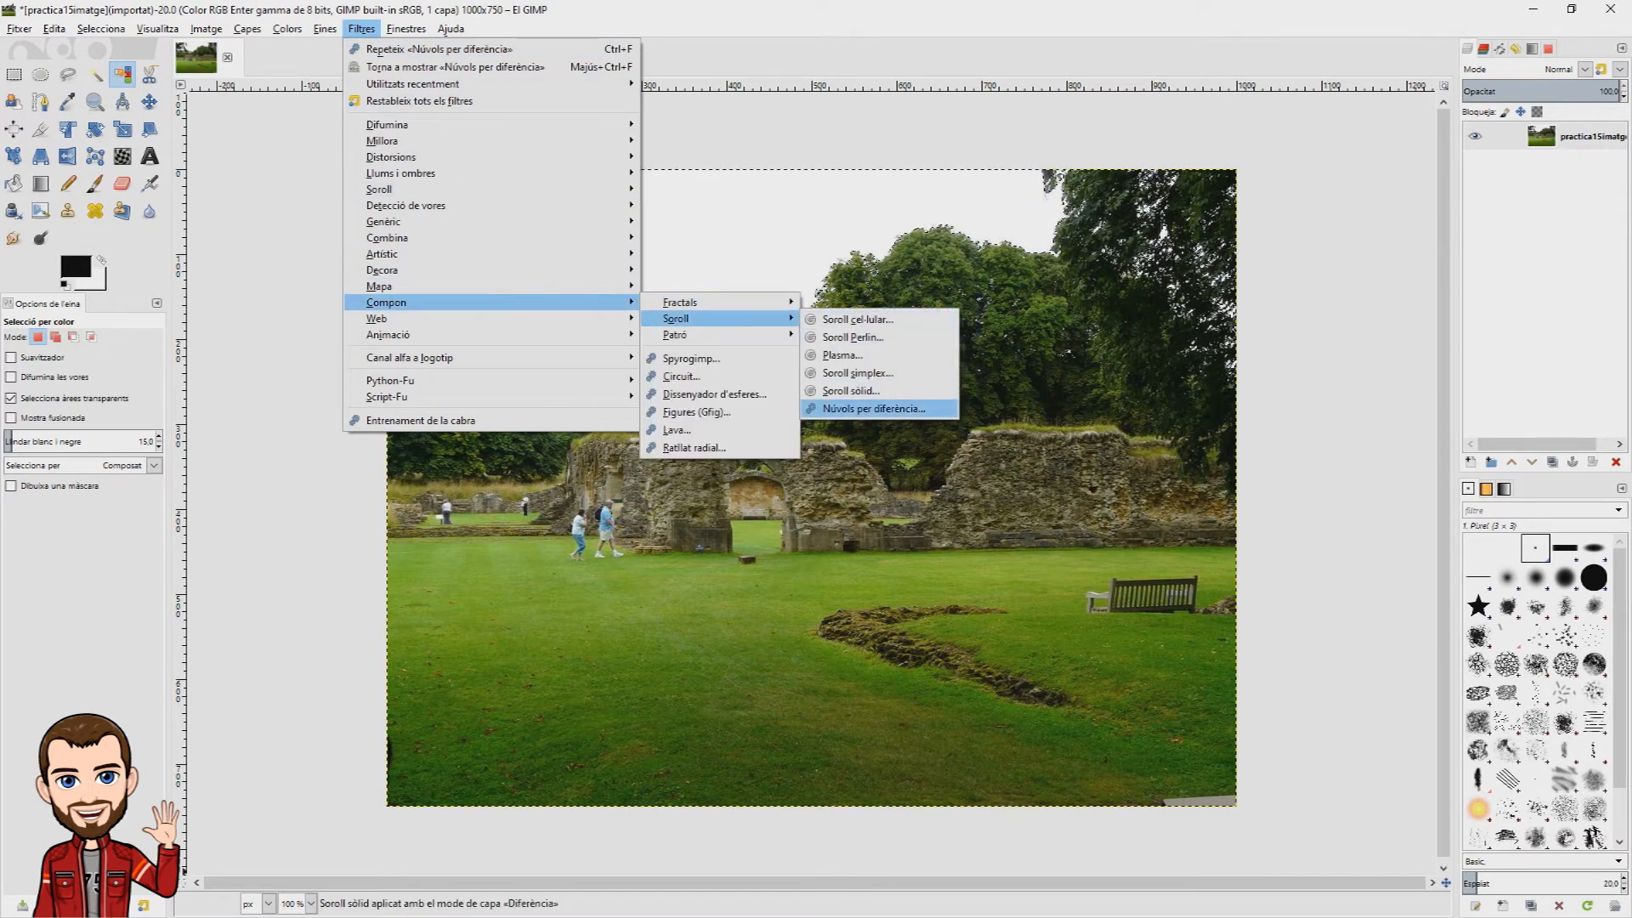
pyautogui.click(874, 408)
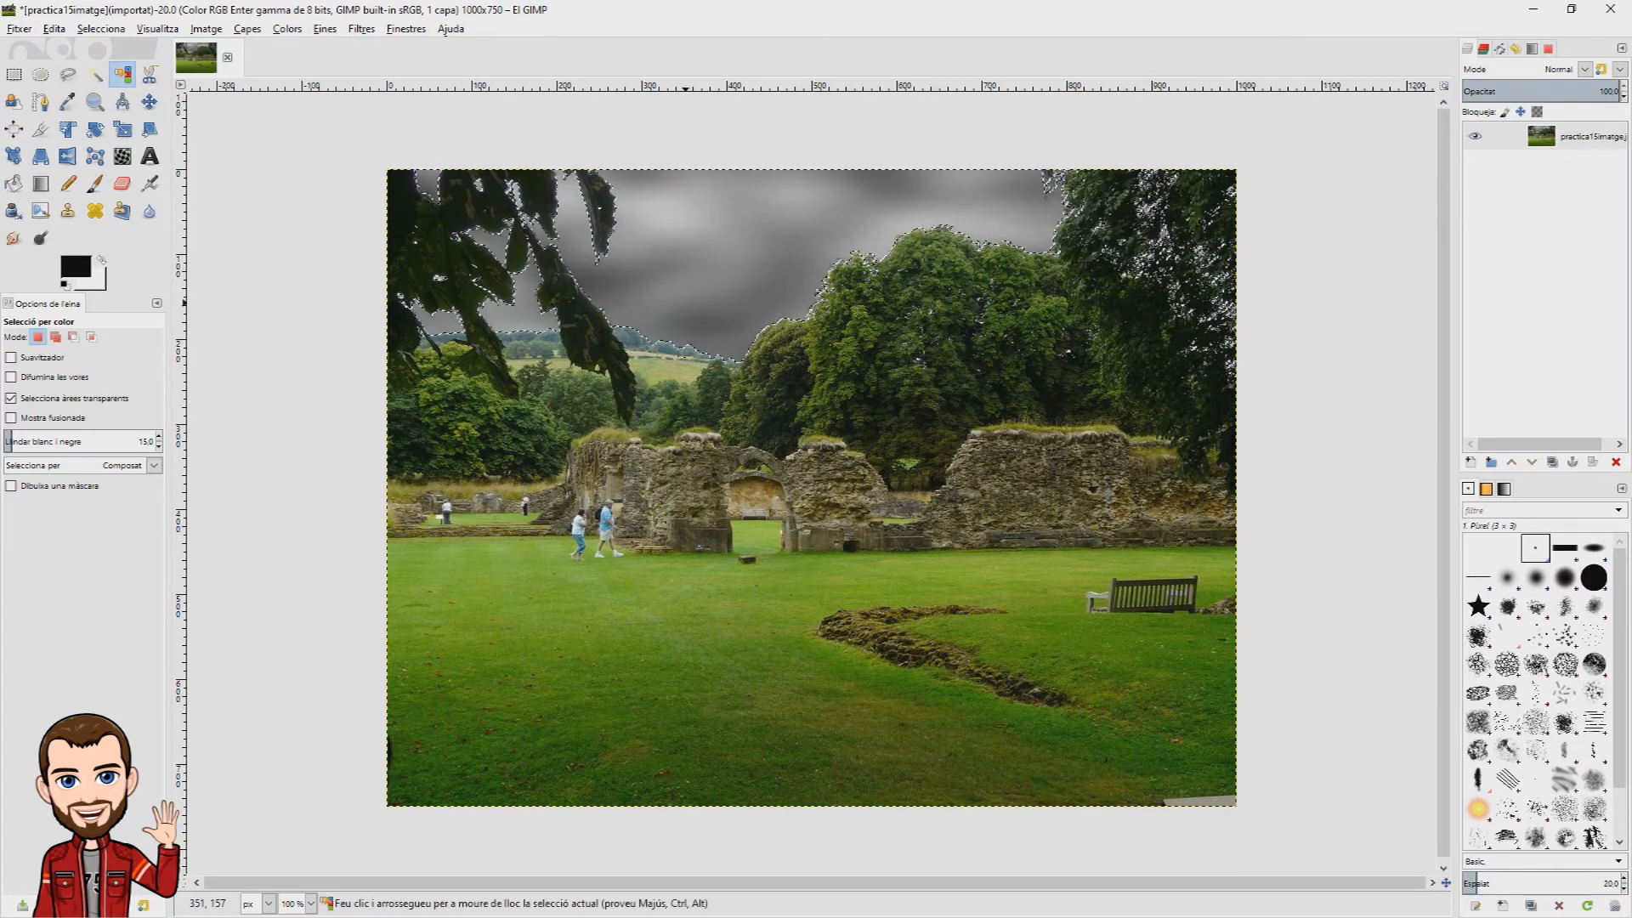
# Step: Delete the contents of the selected sky area
pyautogui.press('Delete')
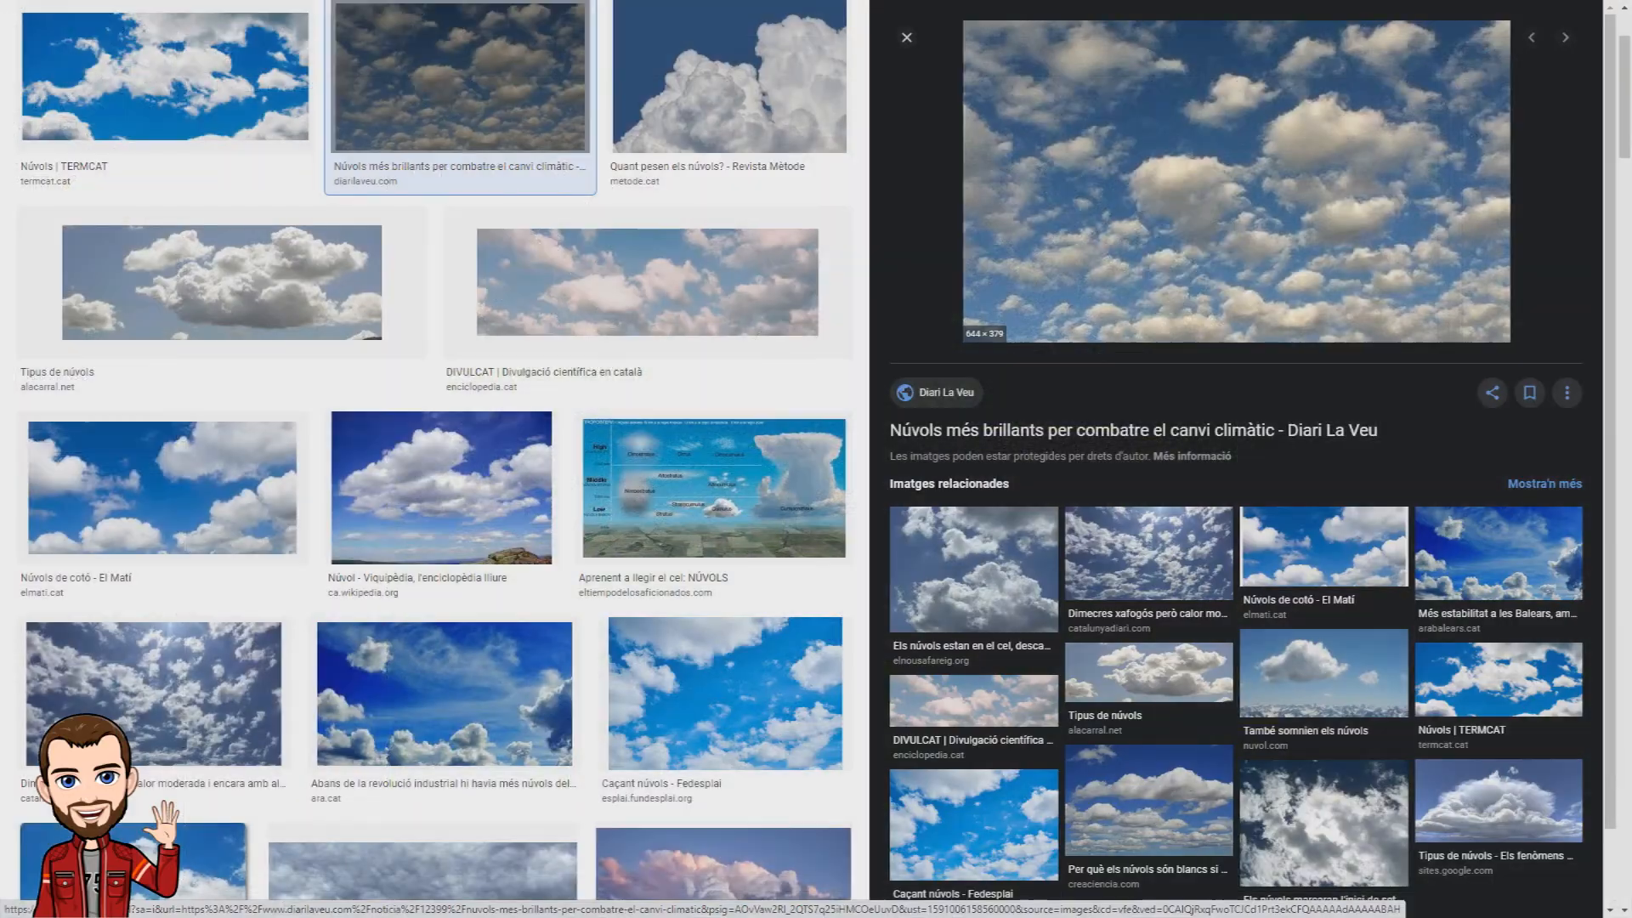
# Step: Restrict the Google image results for "núvols" in the browser to large images (Grans)
pyautogui.scroll(2, 816, 459)
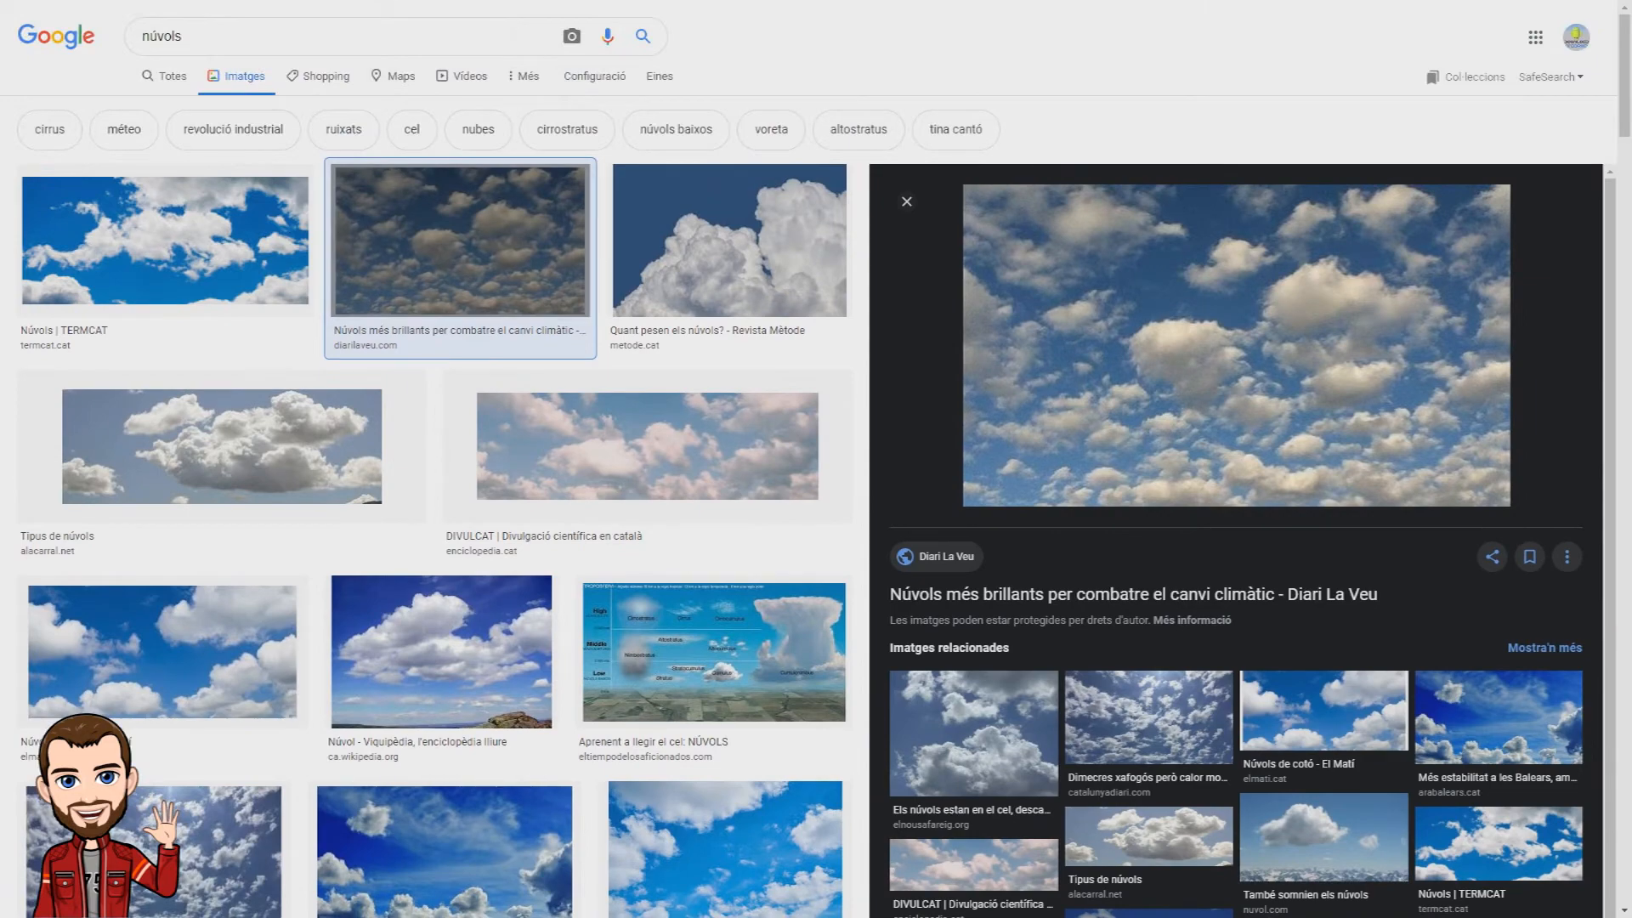
pyautogui.click(659, 76)
pyautogui.click(153, 107)
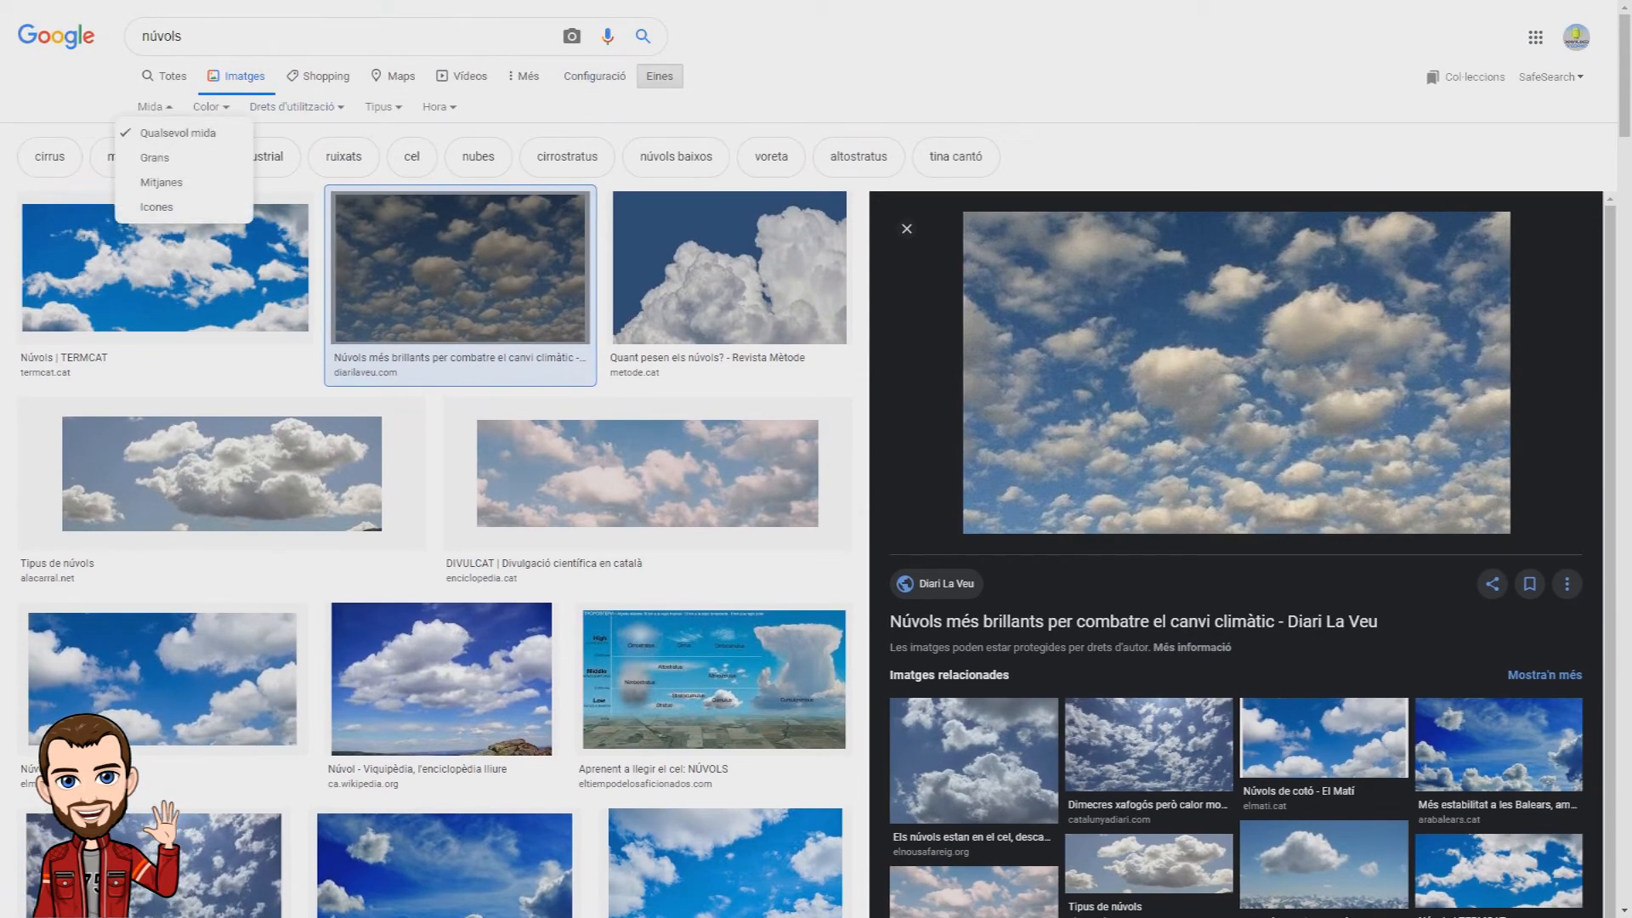
pyautogui.click(155, 157)
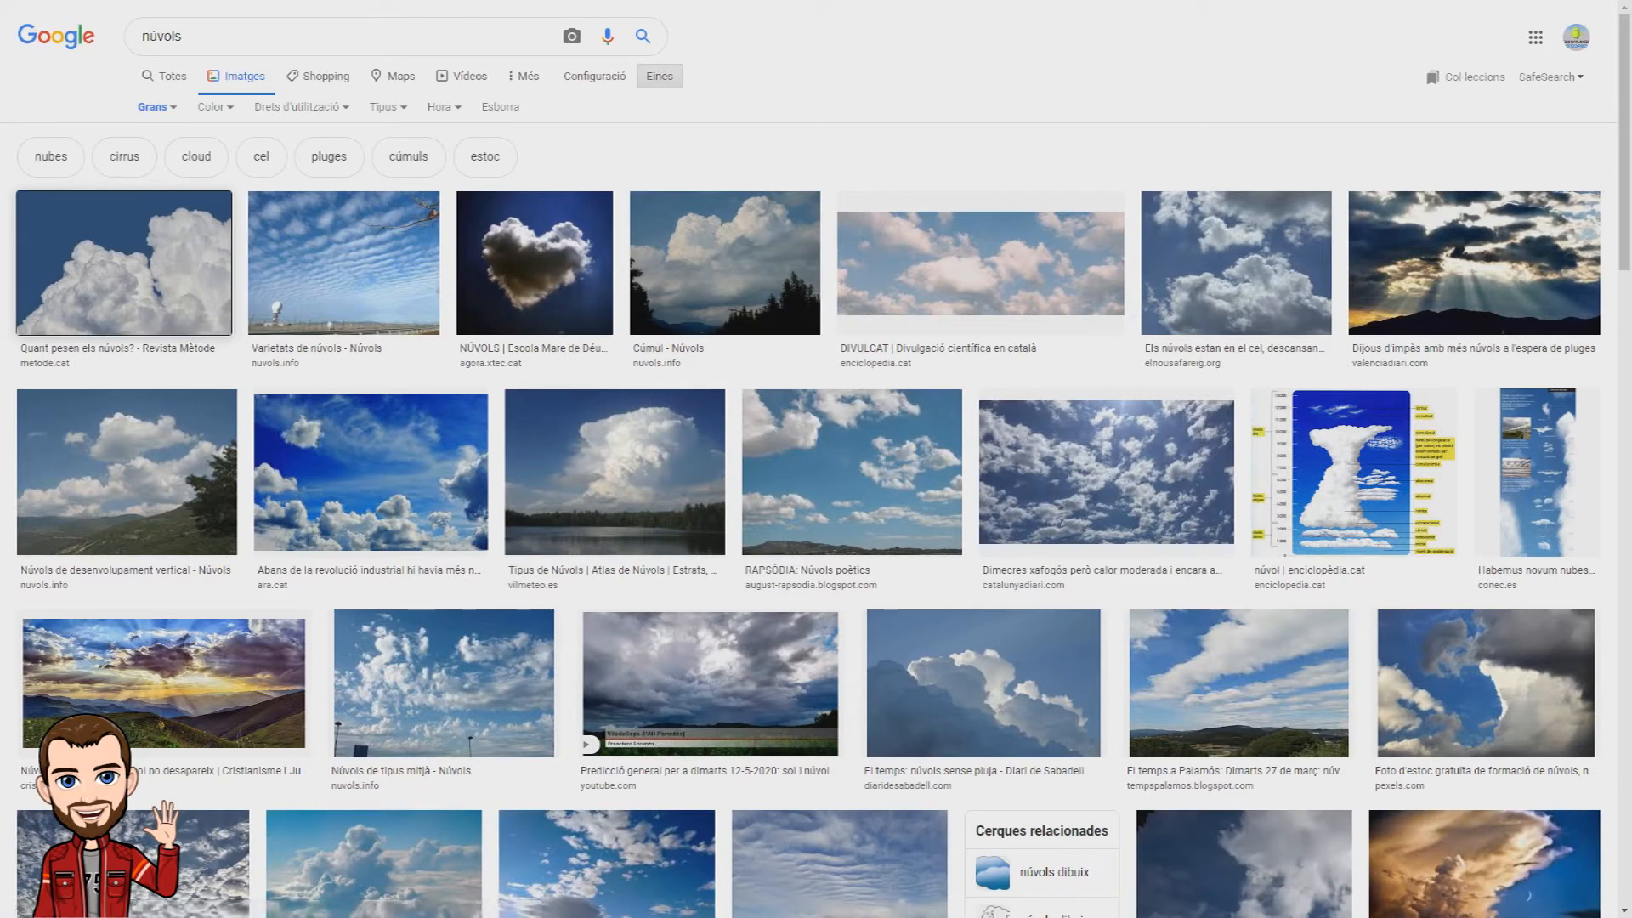
# Step: Open the Revista Mètode cloud picture from the results and copy the image
pyautogui.click(123, 264)
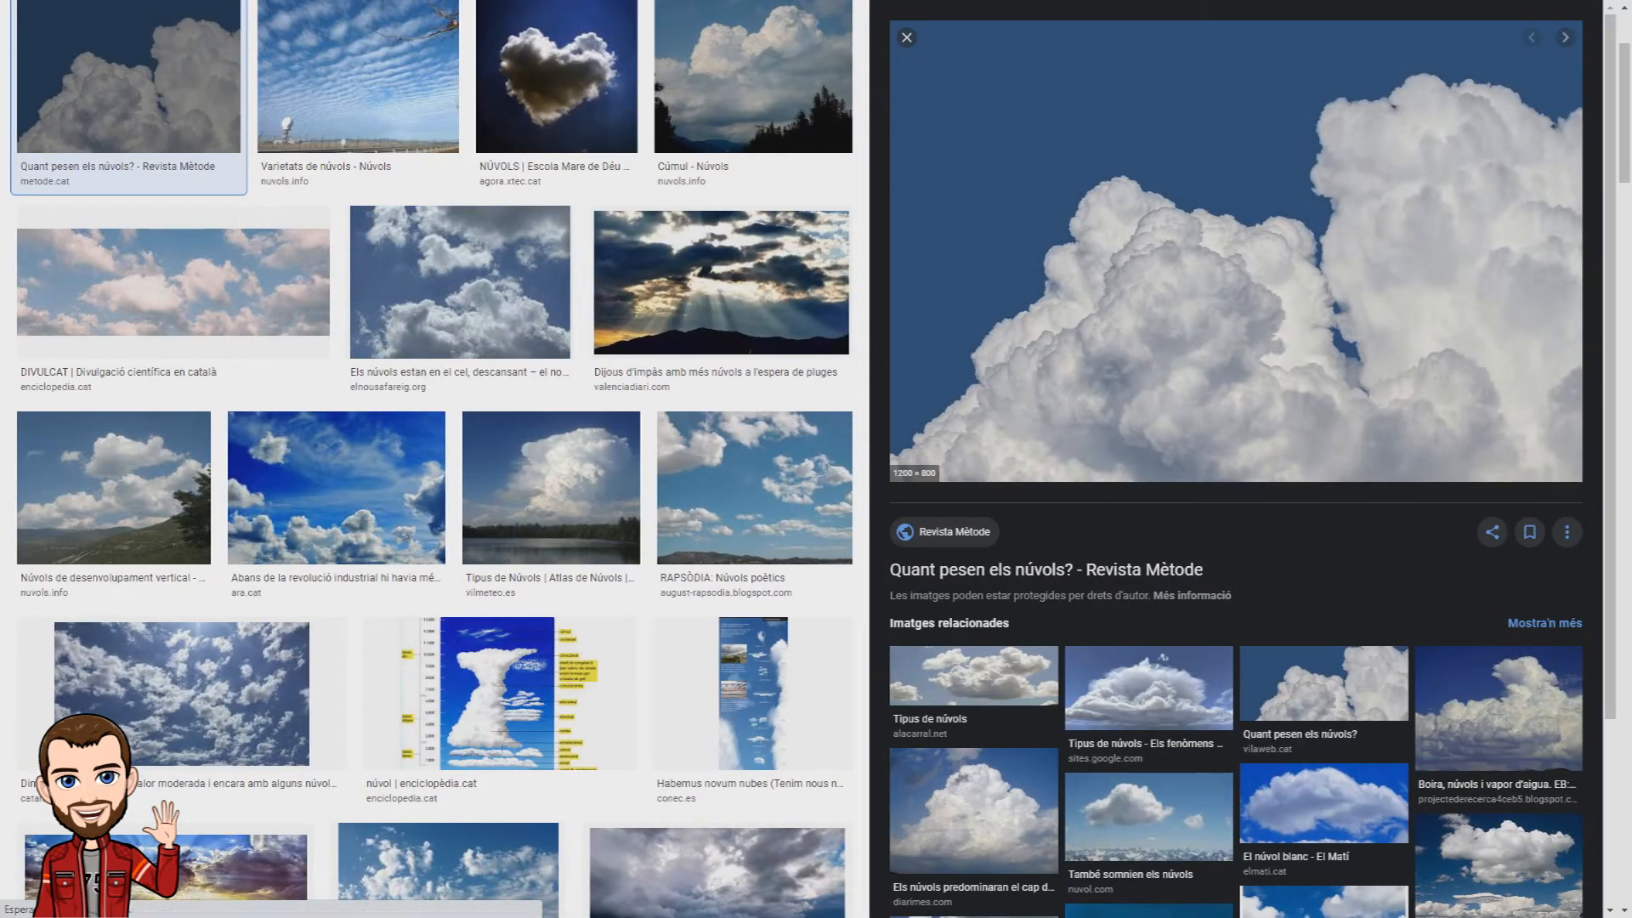
pyautogui.rightClick(1239, 275)
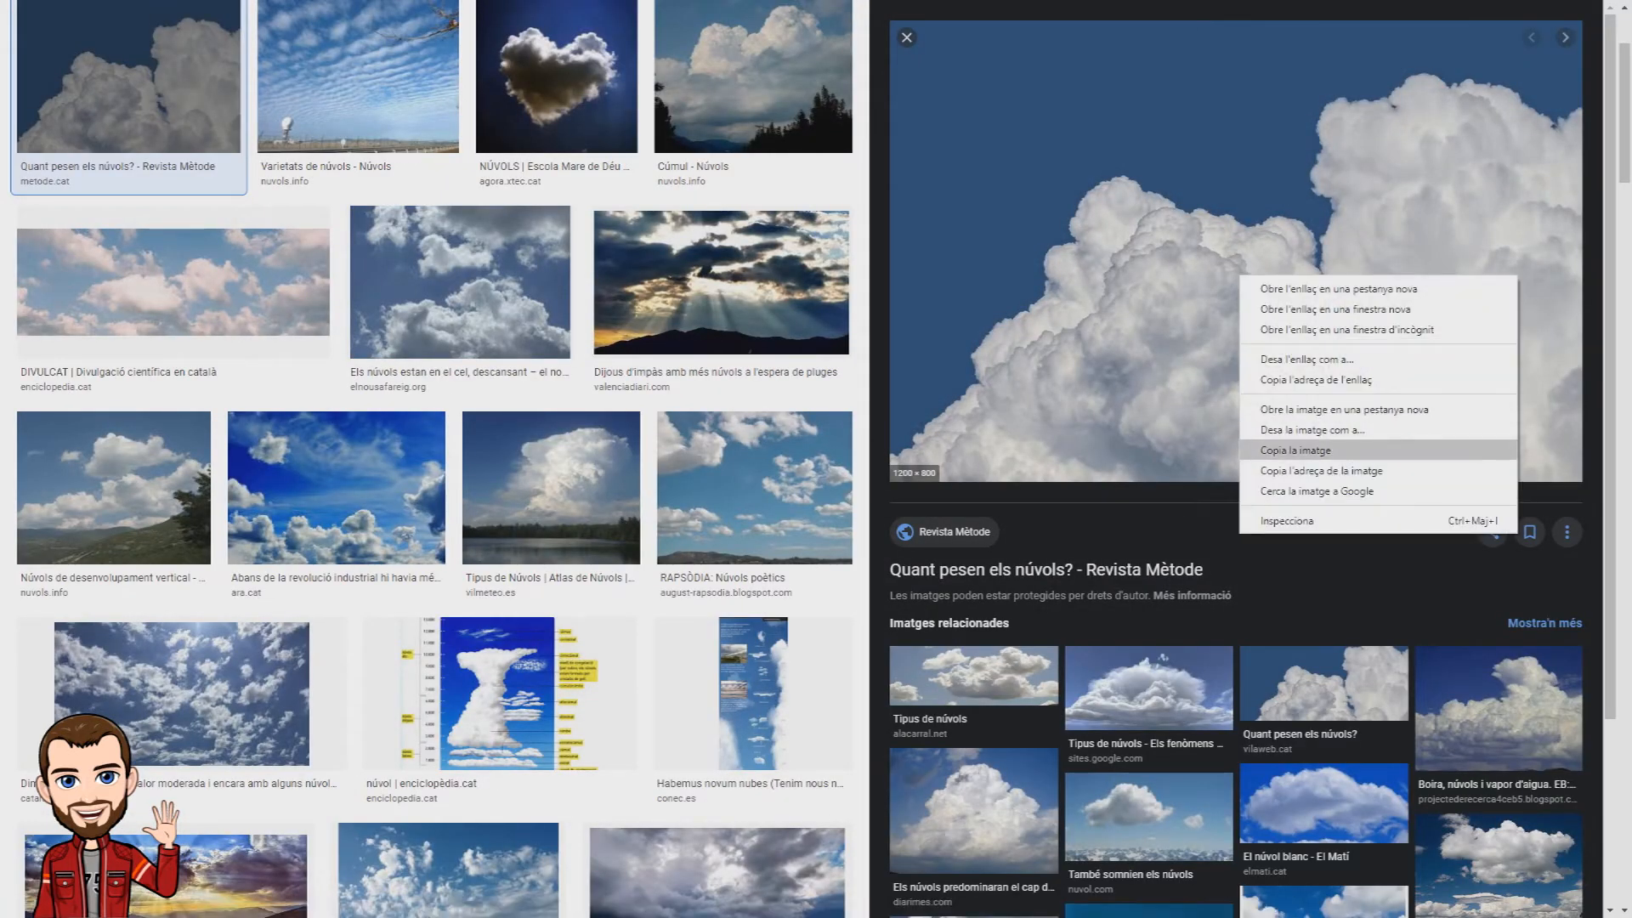
pyautogui.click(1295, 451)
# Step: Switch back to GIMP and paste the copied cloud picture as a new layer
pyautogui.hotkey('alt', 'Tab')
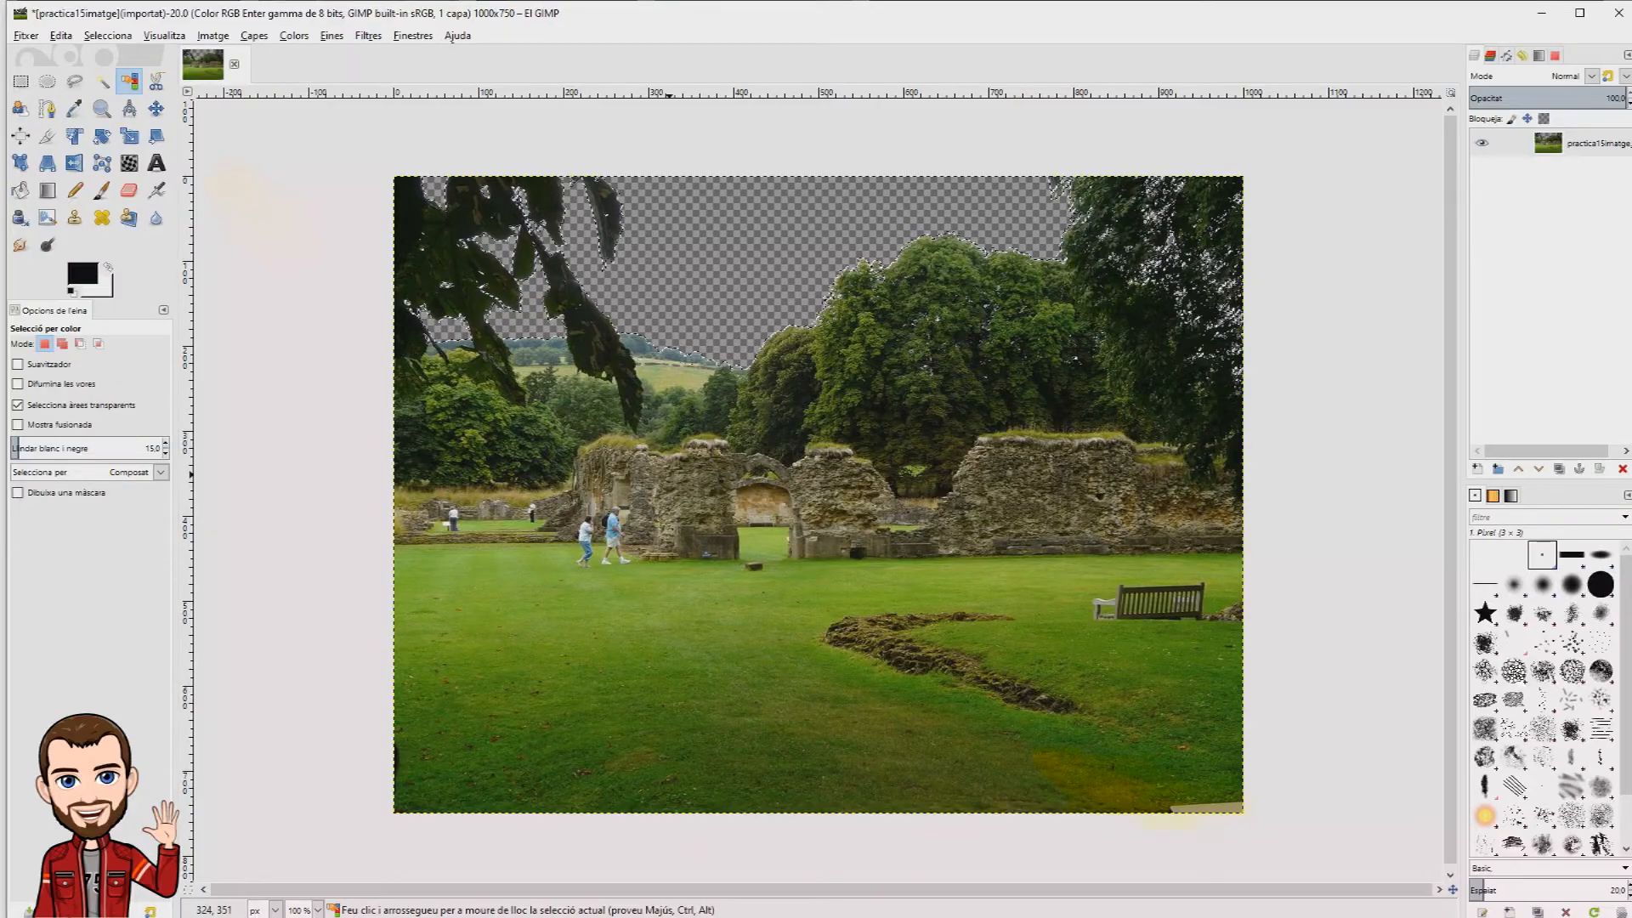
pyautogui.rightClick(673, 474)
pyautogui.press('Escape')
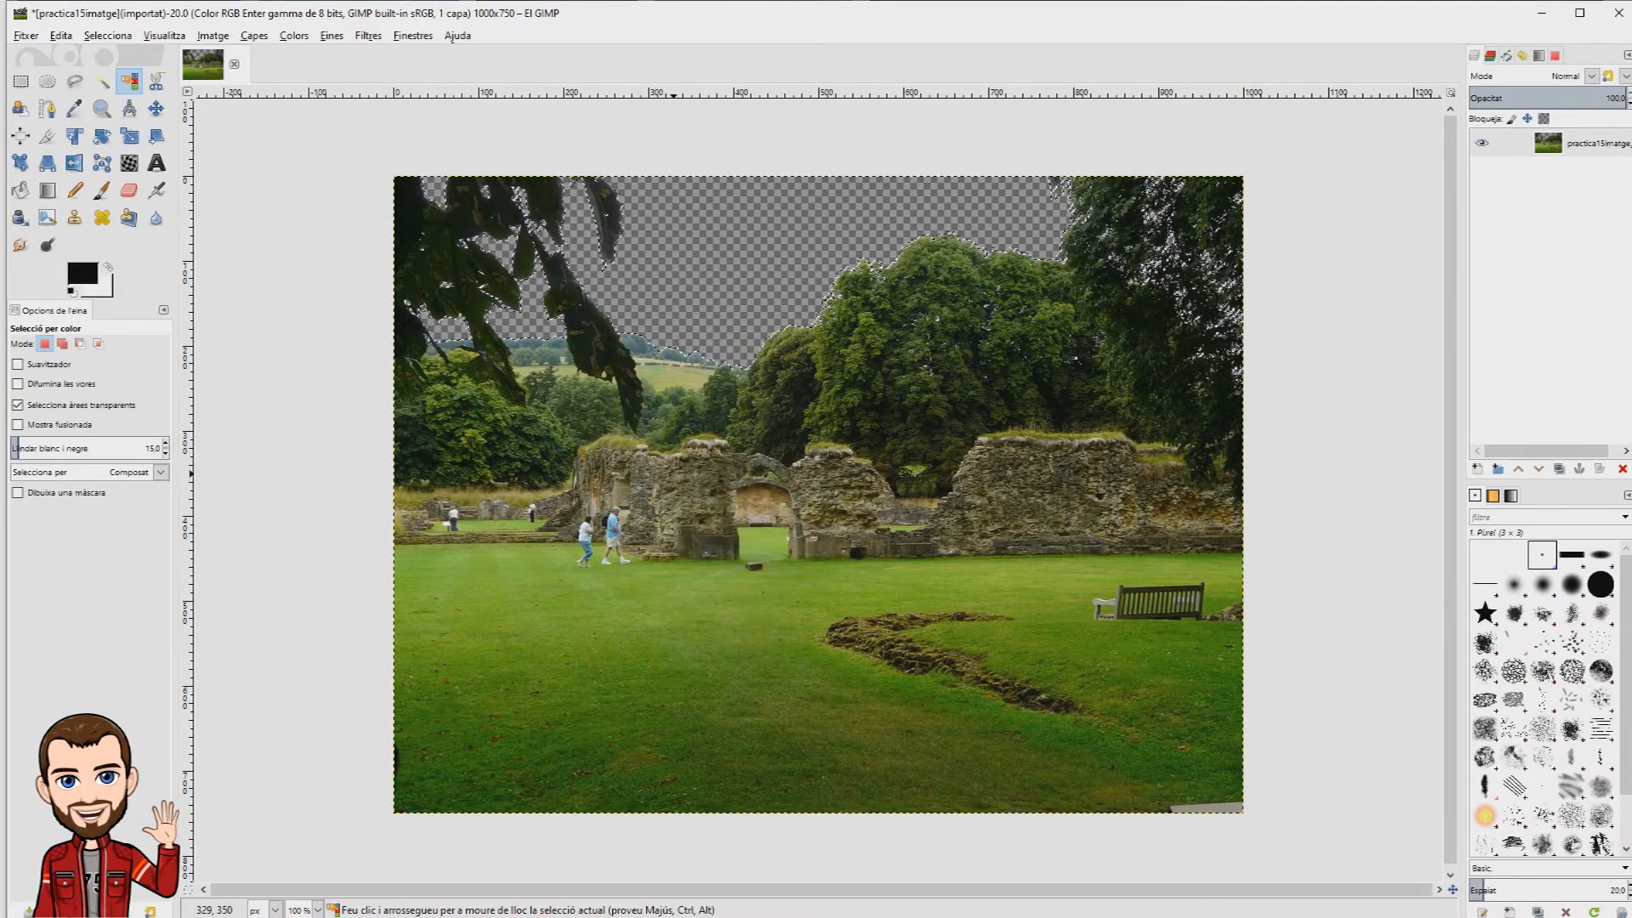
pyautogui.click(60, 35)
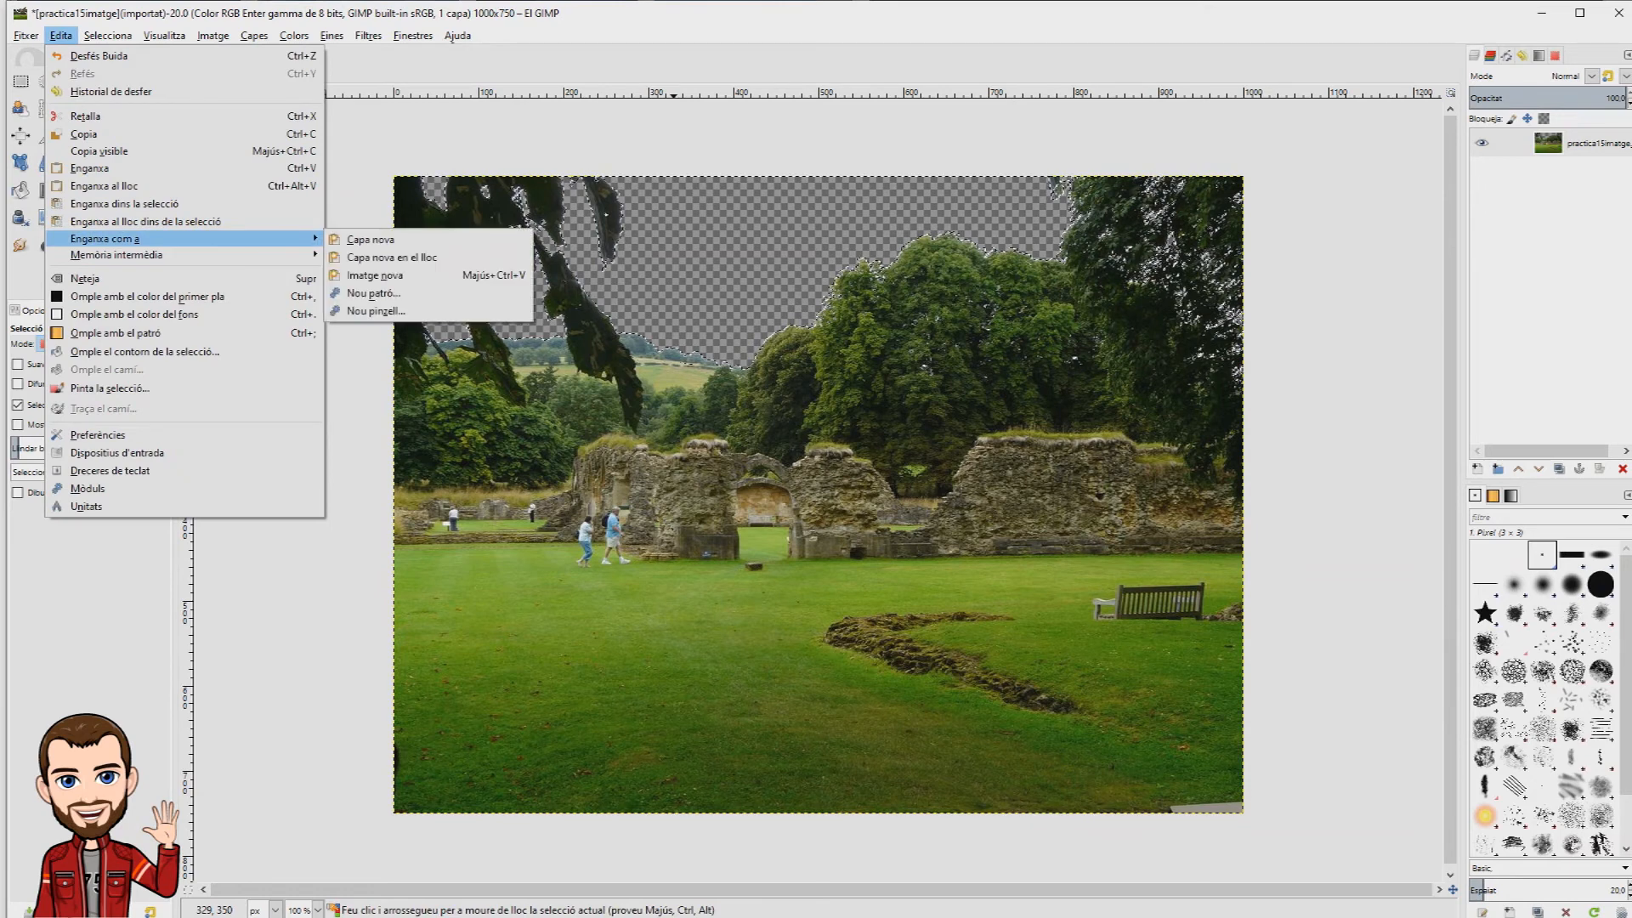
pyautogui.moveTo(106, 239)
pyautogui.click(371, 239)
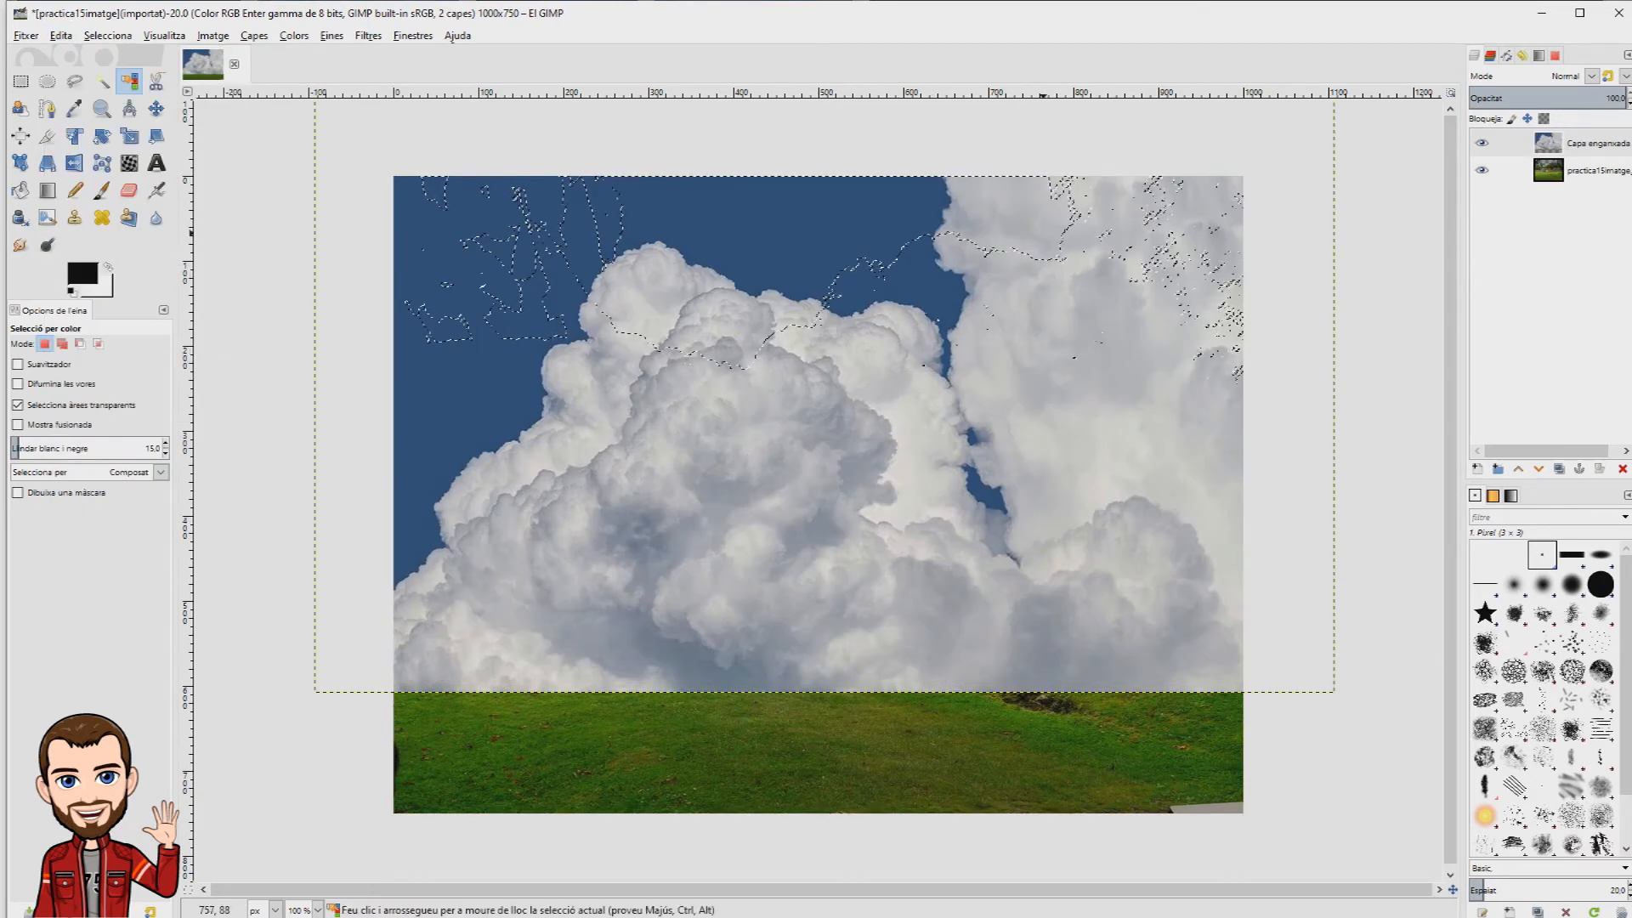
# Step: Clear the selection and lower the pasted clouds layer beneath the photo layer
pyautogui.click(108, 35)
pyautogui.click(119, 74)
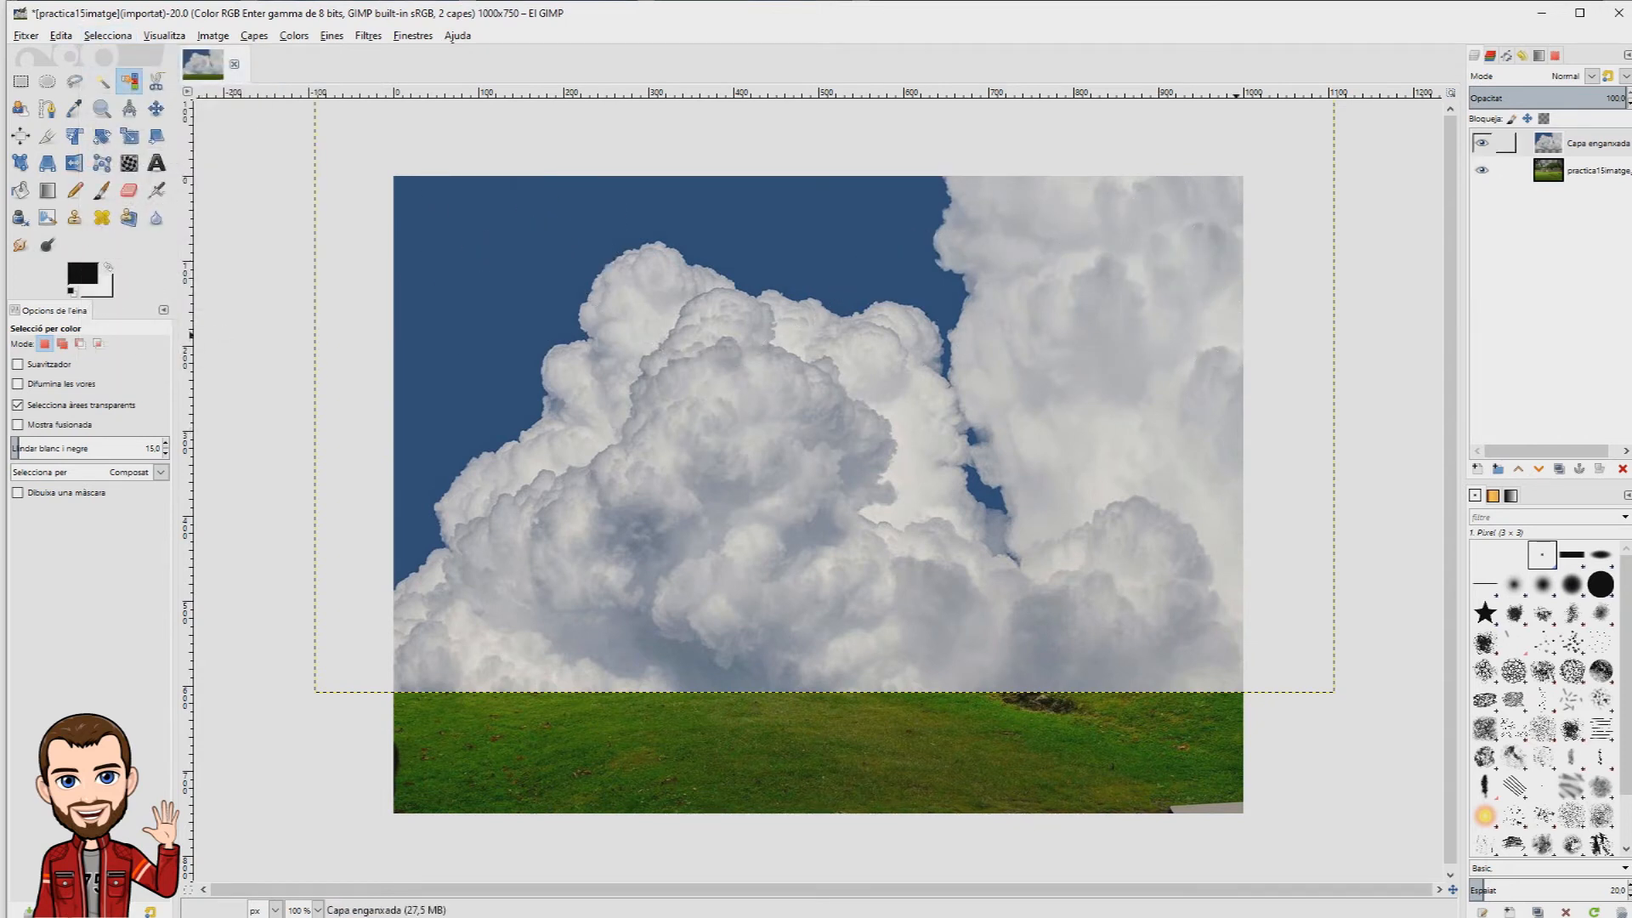
pyautogui.click(1583, 144)
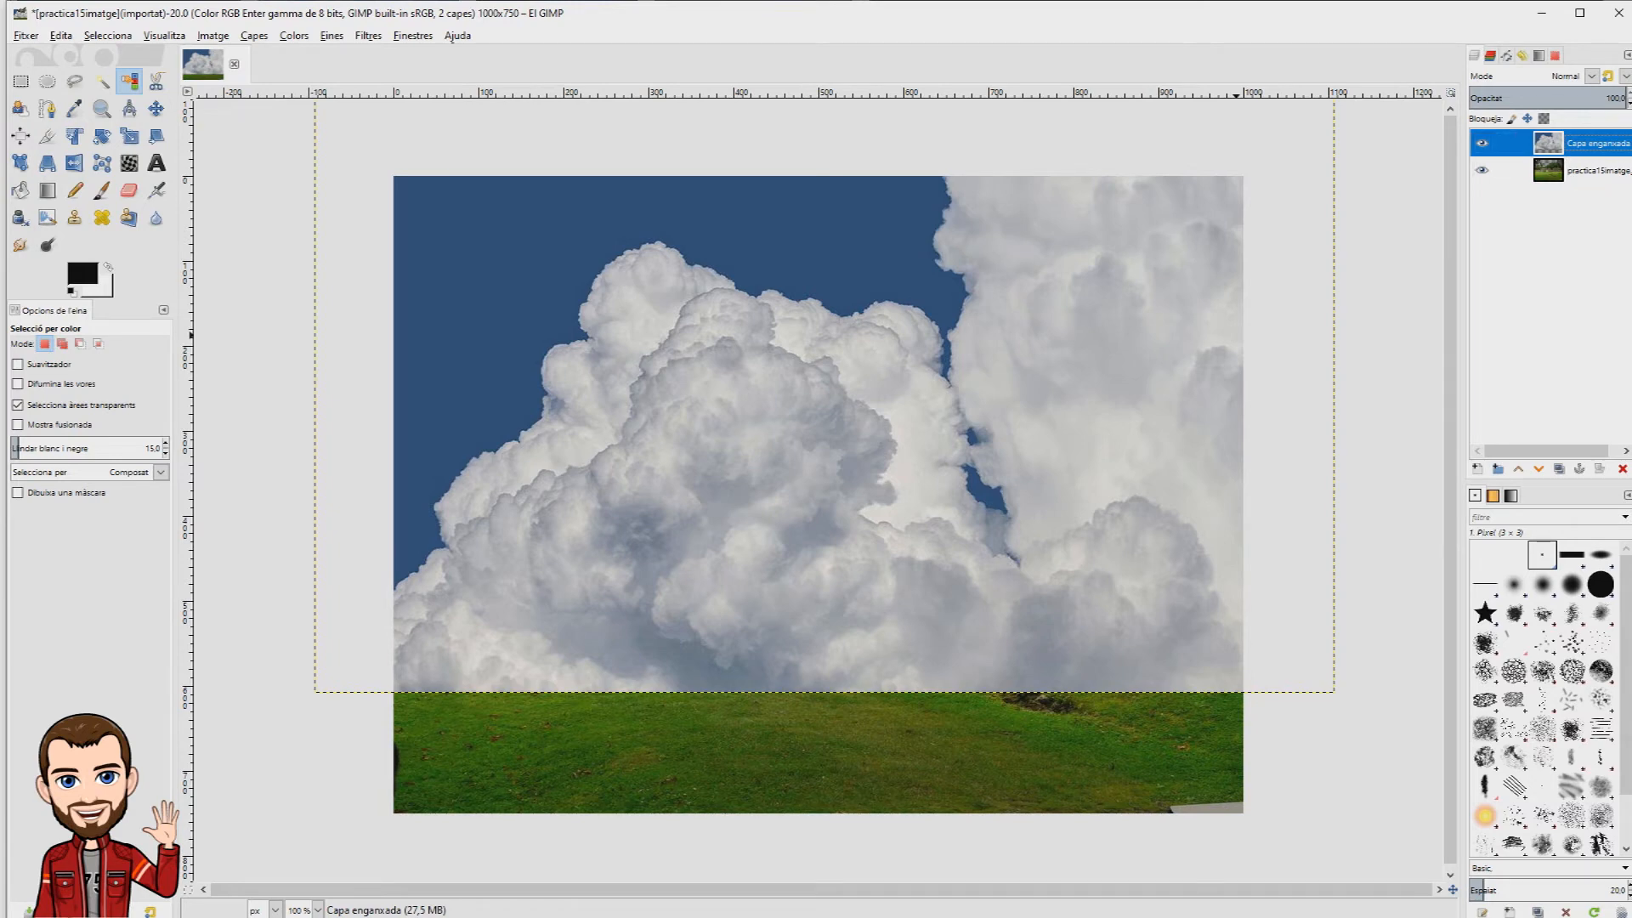
pyautogui.click(1539, 469)
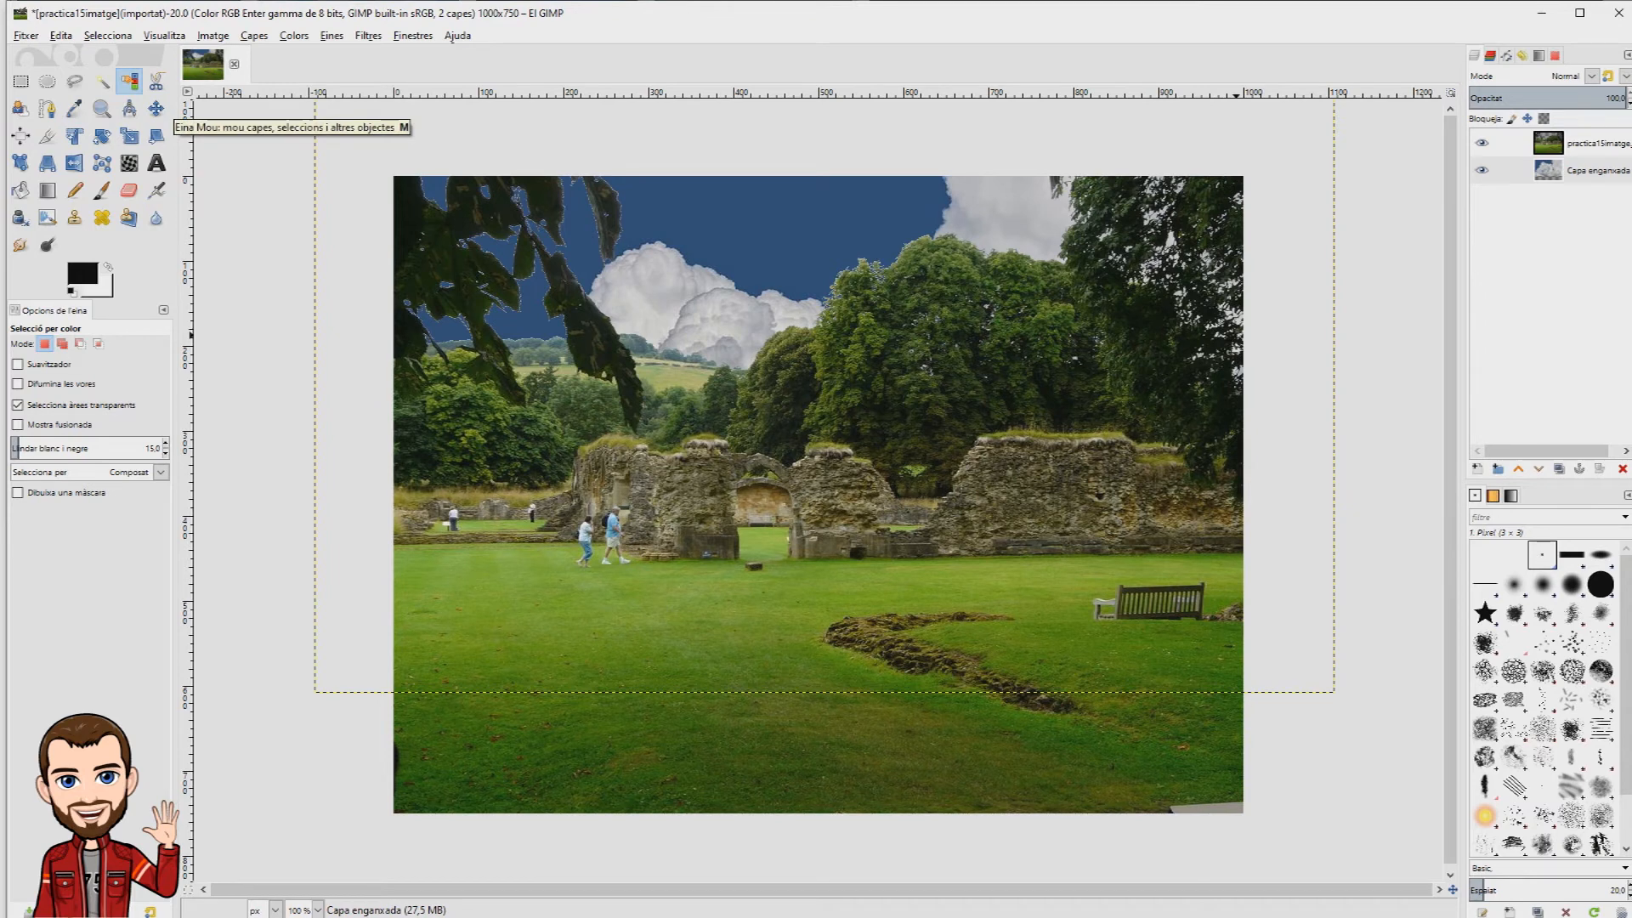
# Step: Move the clouds layer left and slightly down so its right edge lines up with the photo's right edge
pyautogui.press('m')
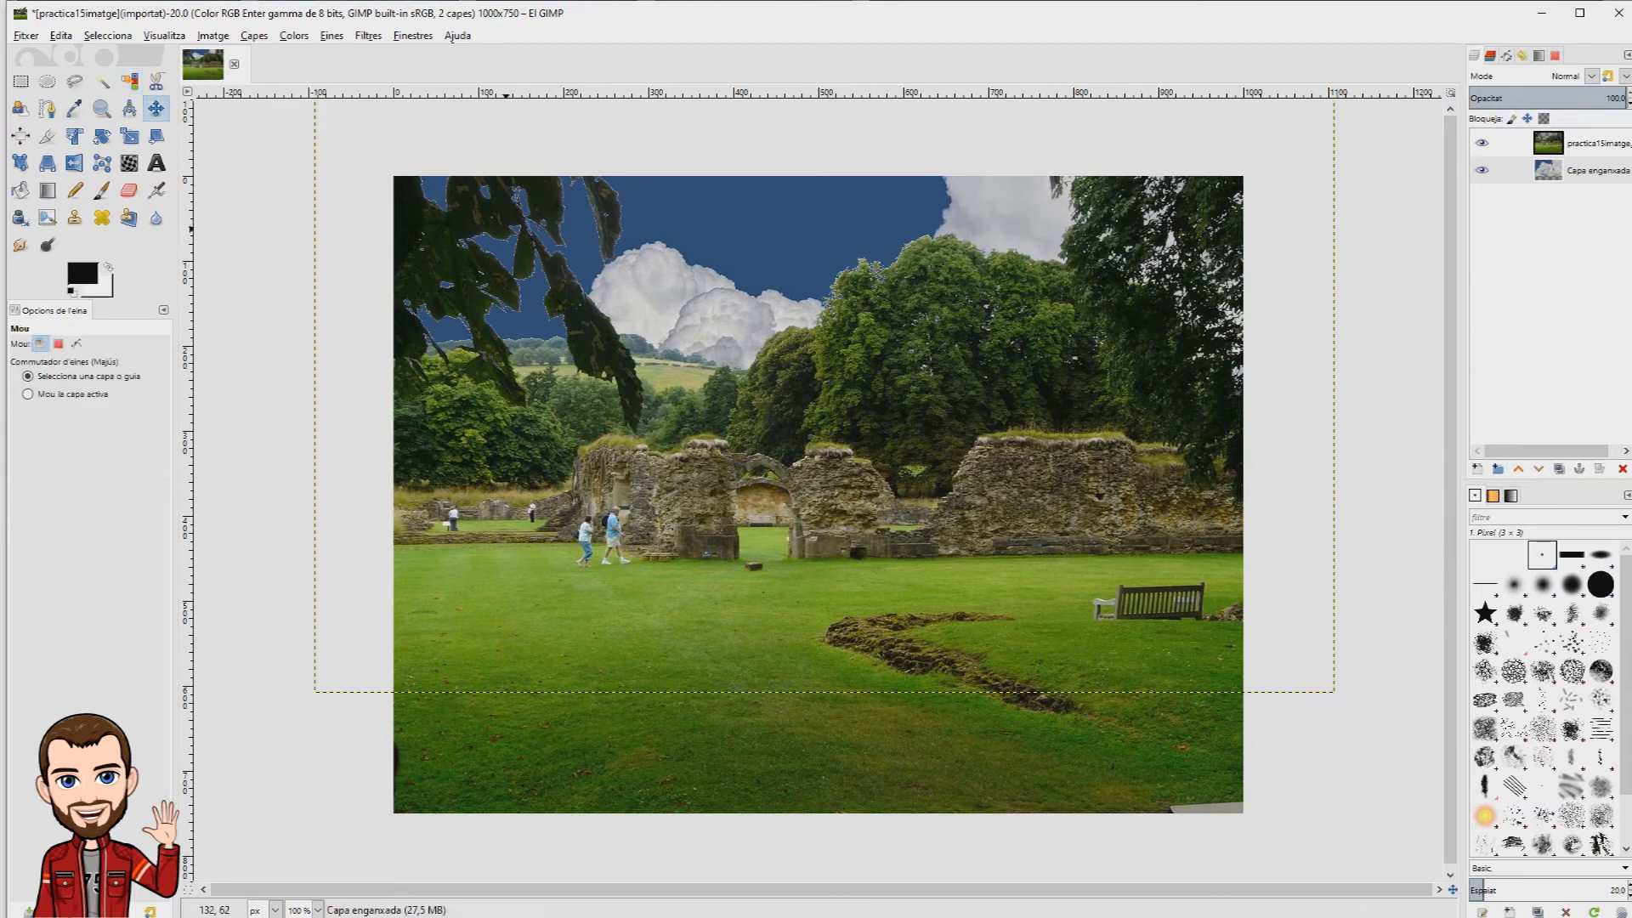
pyautogui.moveTo(821, 352); pyautogui.dragTo(732, 385)
pyautogui.moveTo(614, 275); pyautogui.dragTo(613, 274)
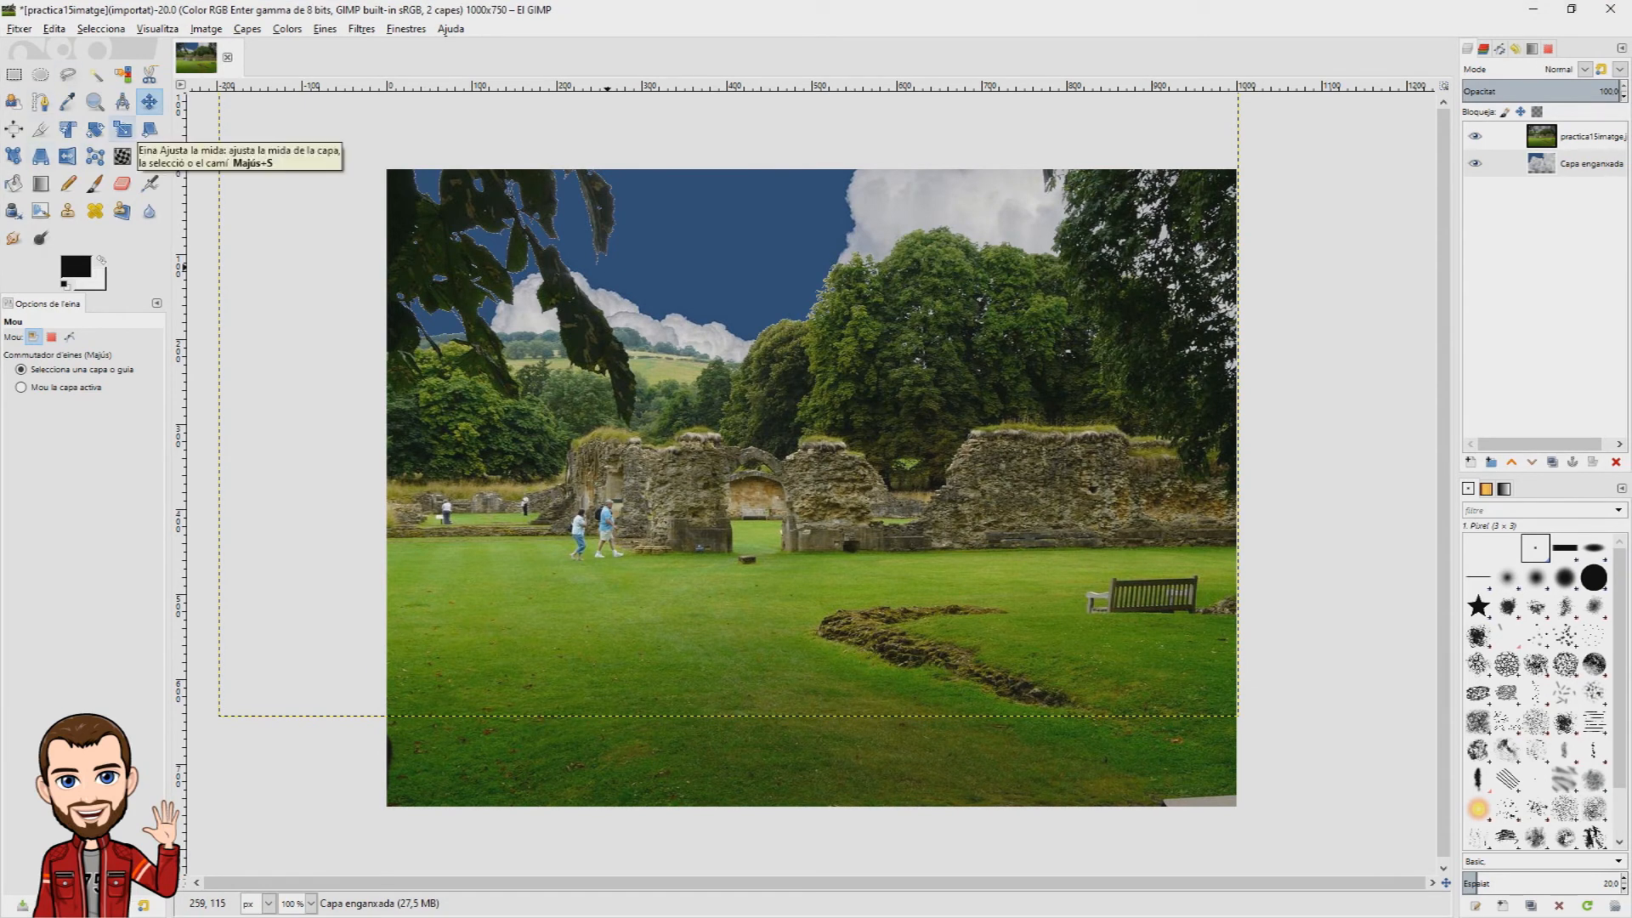
# Step: Scale the clouds layer to 1002 × 668 px, keeping its aspect ratio
pyautogui.click(123, 129)
pyautogui.click(298, 618)
pyautogui.moveTo(297, 617); pyautogui.dragTo(391, 610)
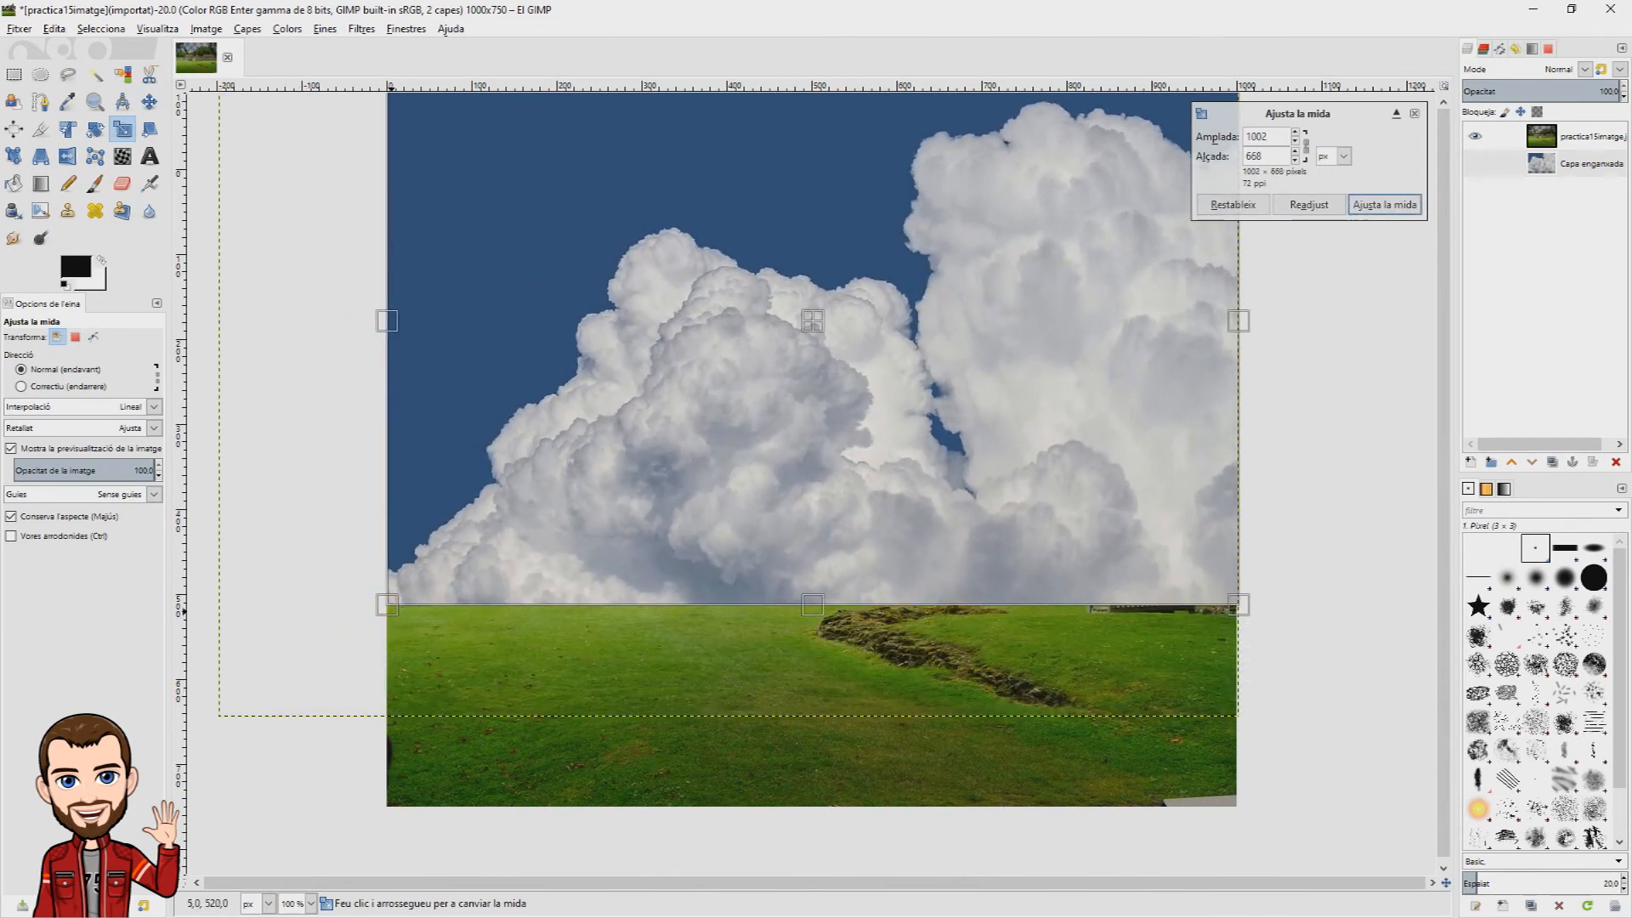
pyautogui.click(1385, 205)
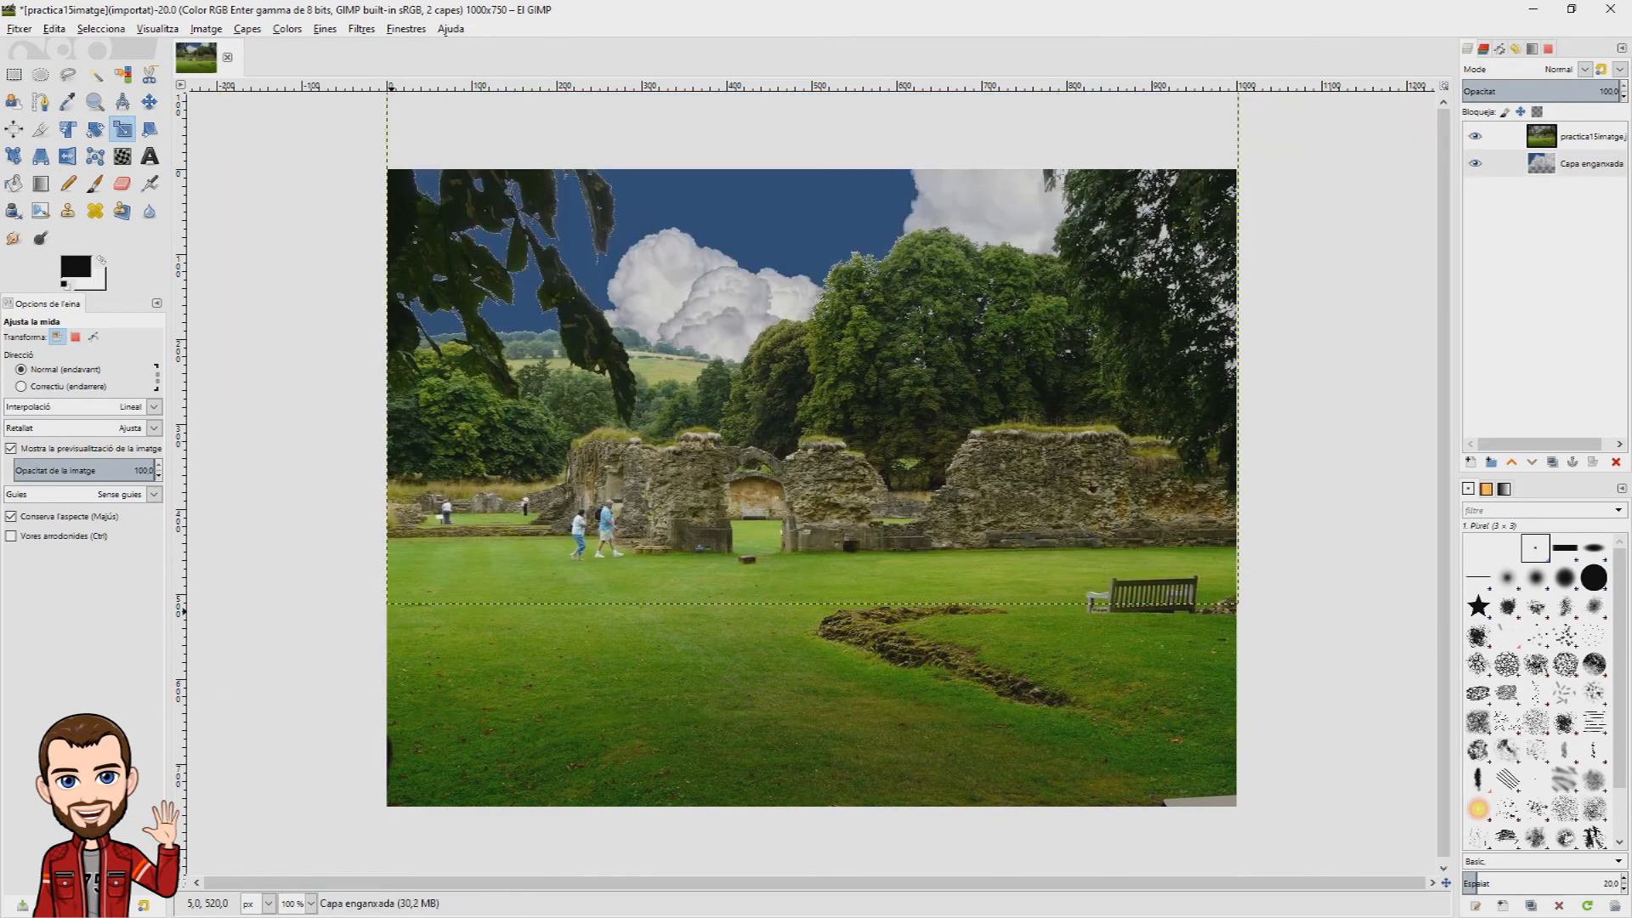
# Step: Move the clouds layer slightly up behind the trees and make the practica15imatge photo layer active
pyautogui.press('m')
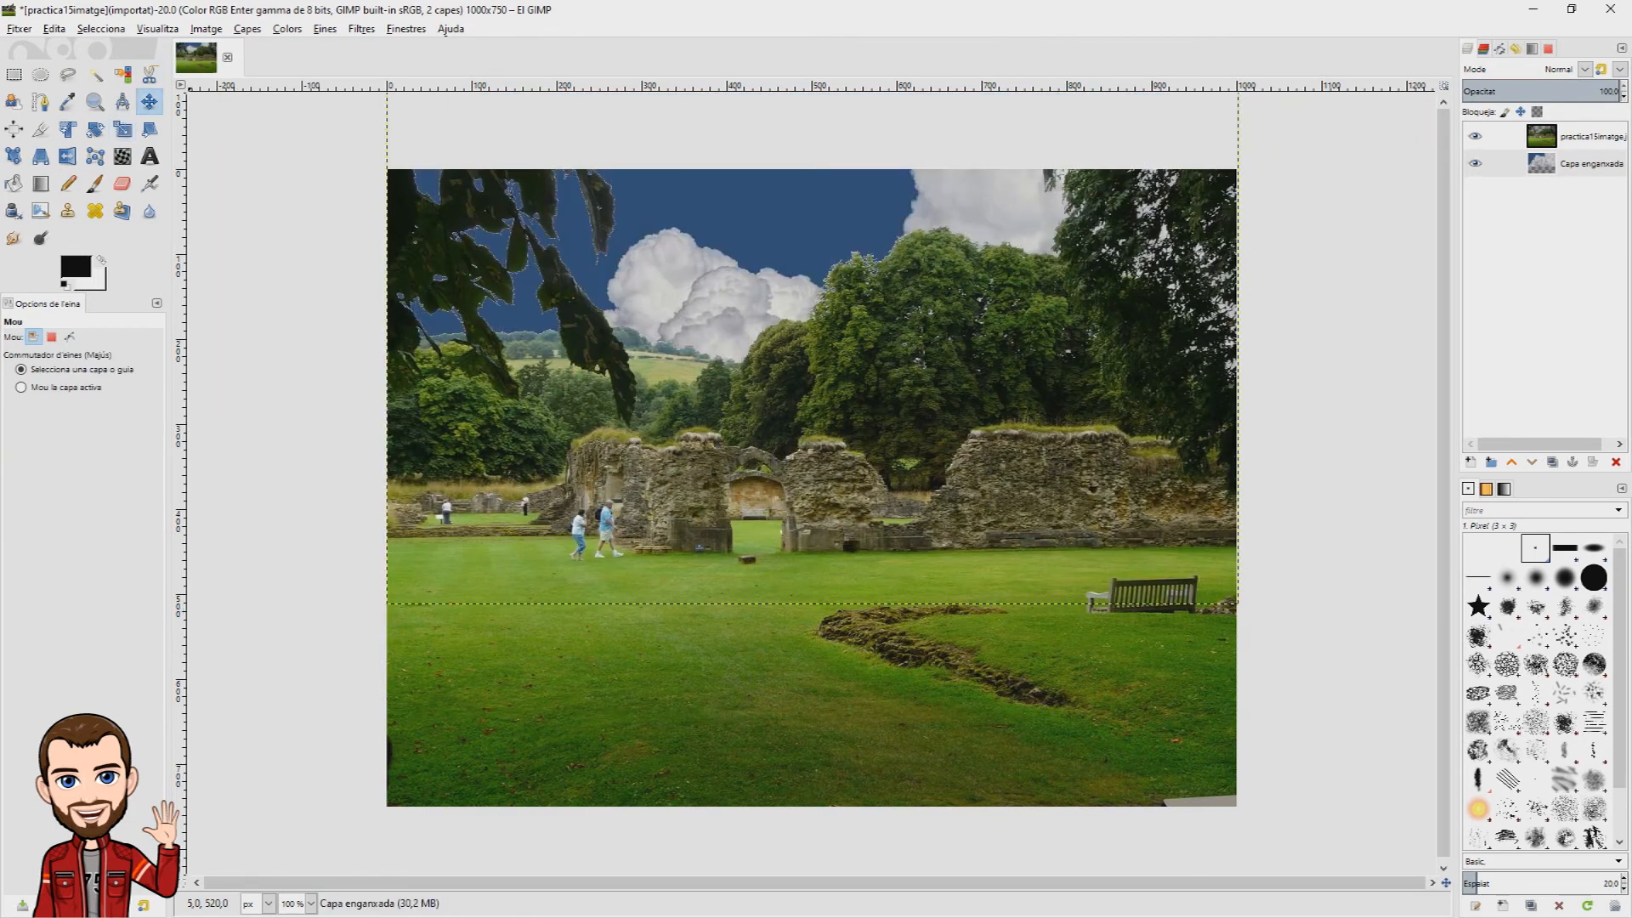
pyautogui.moveTo(812, 322); pyautogui.dragTo(812, 284)
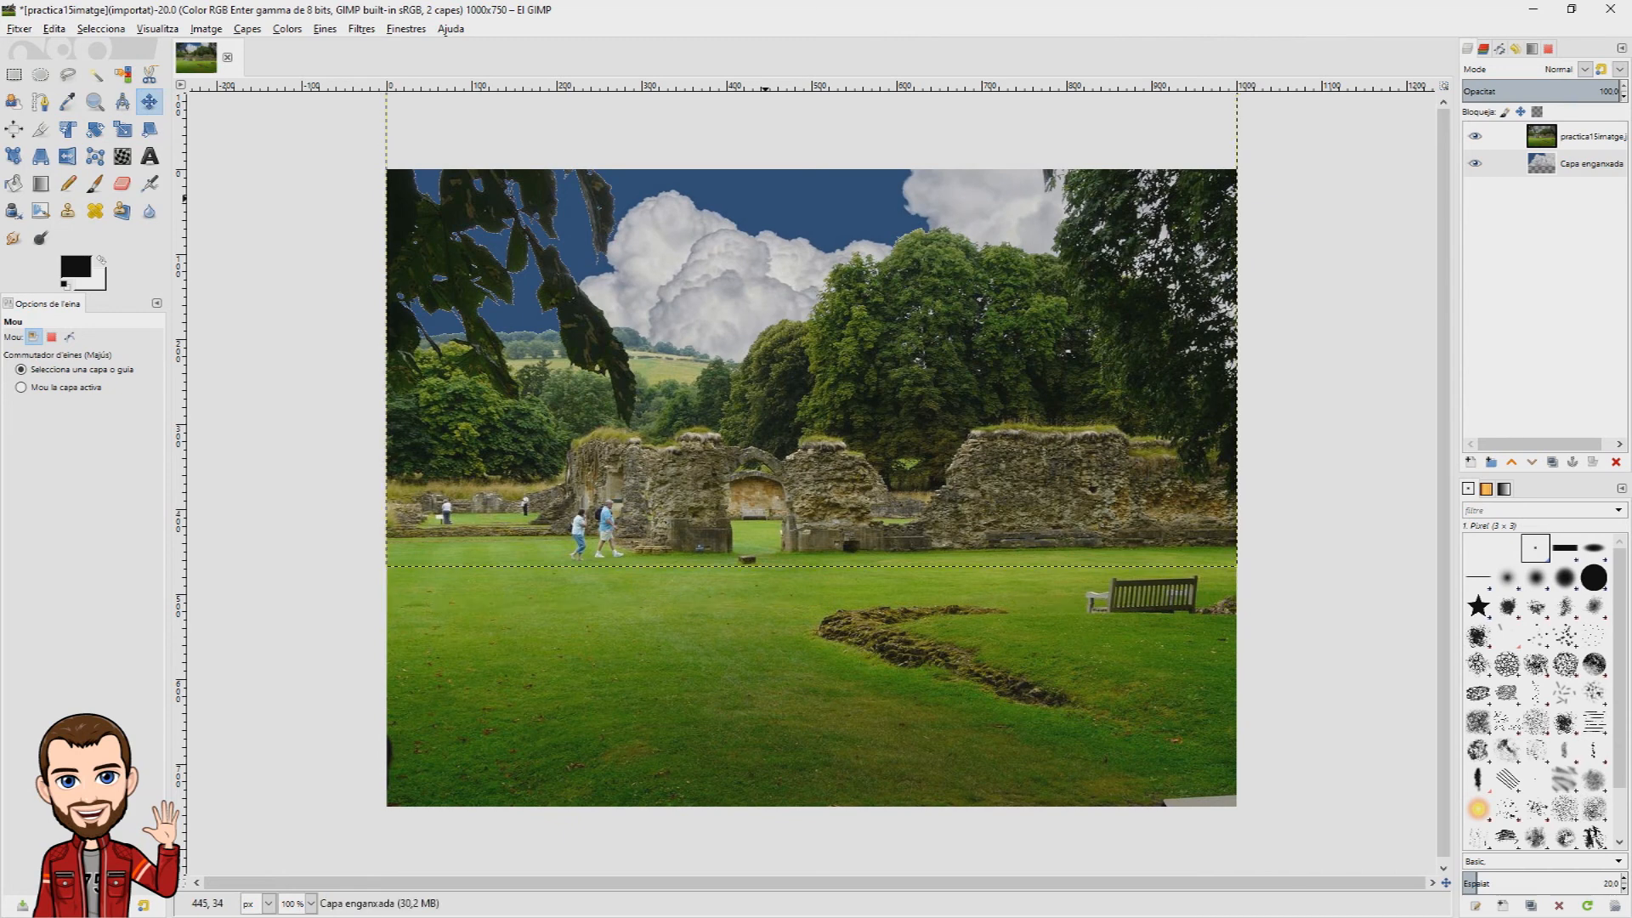
pyautogui.click(1583, 137)
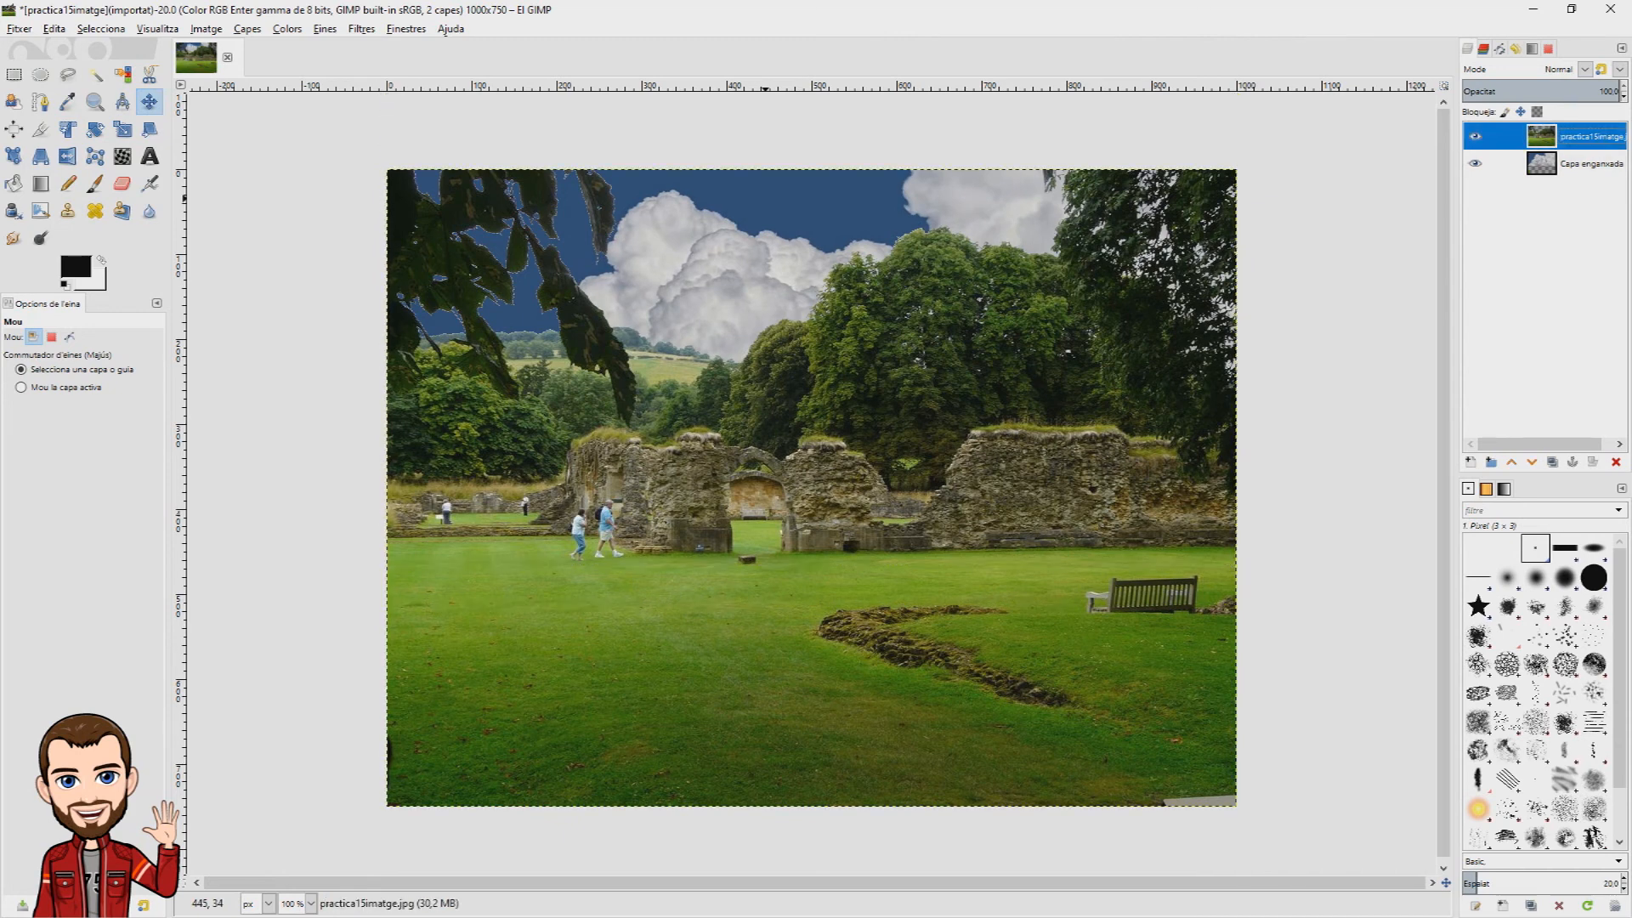